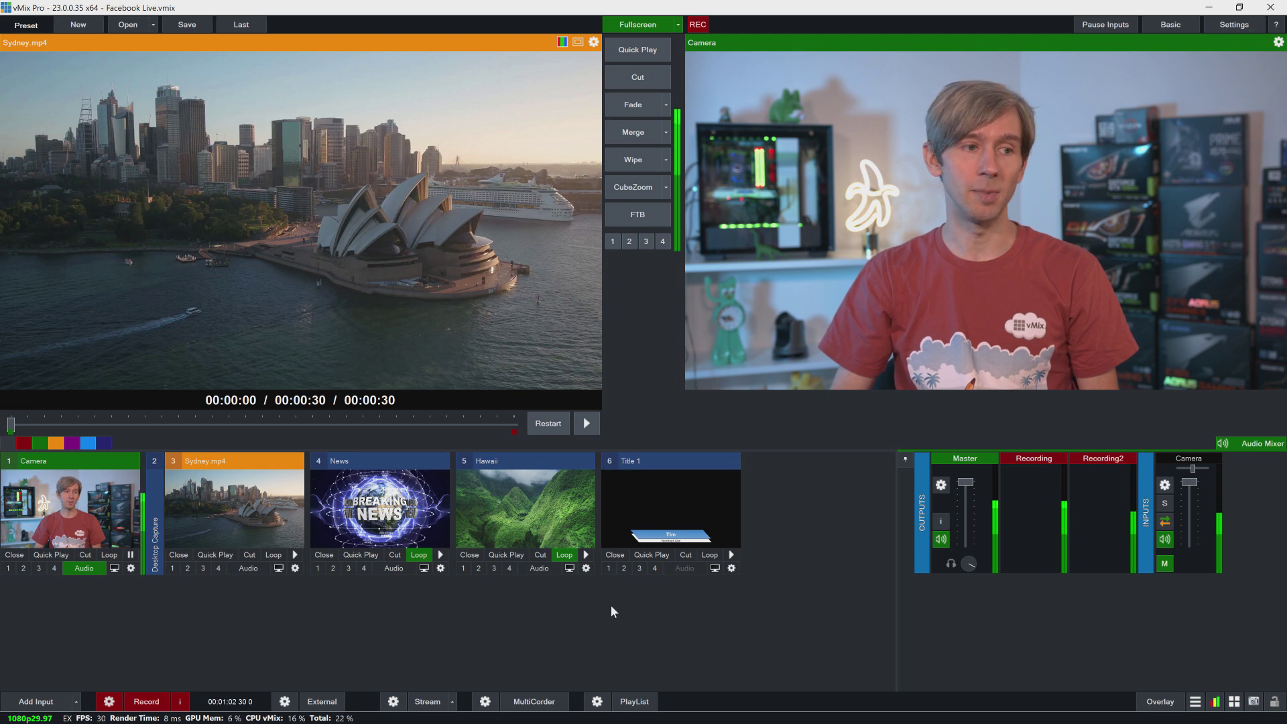
Choose Facebook as the vMix stream destination and open its connection settings.
{"action": "left_click", "coordinate": [393, 701]}
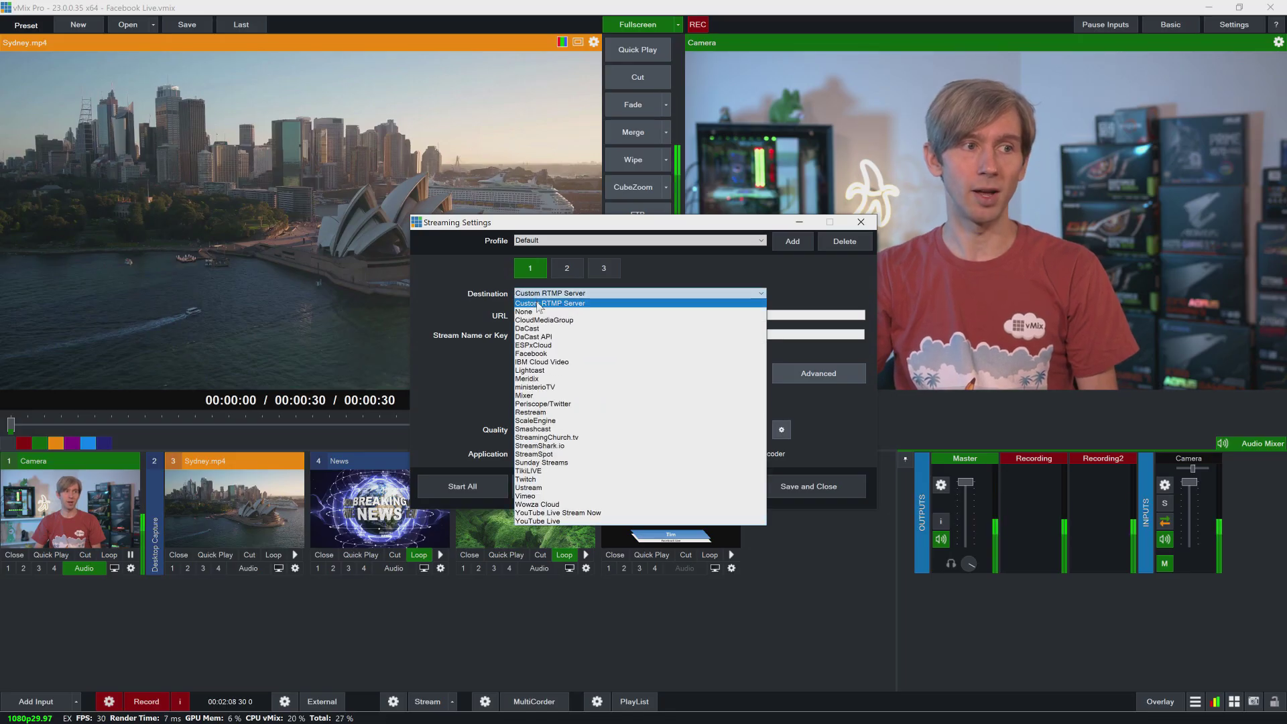
{"action": "left_click", "coordinate": [542, 353]}
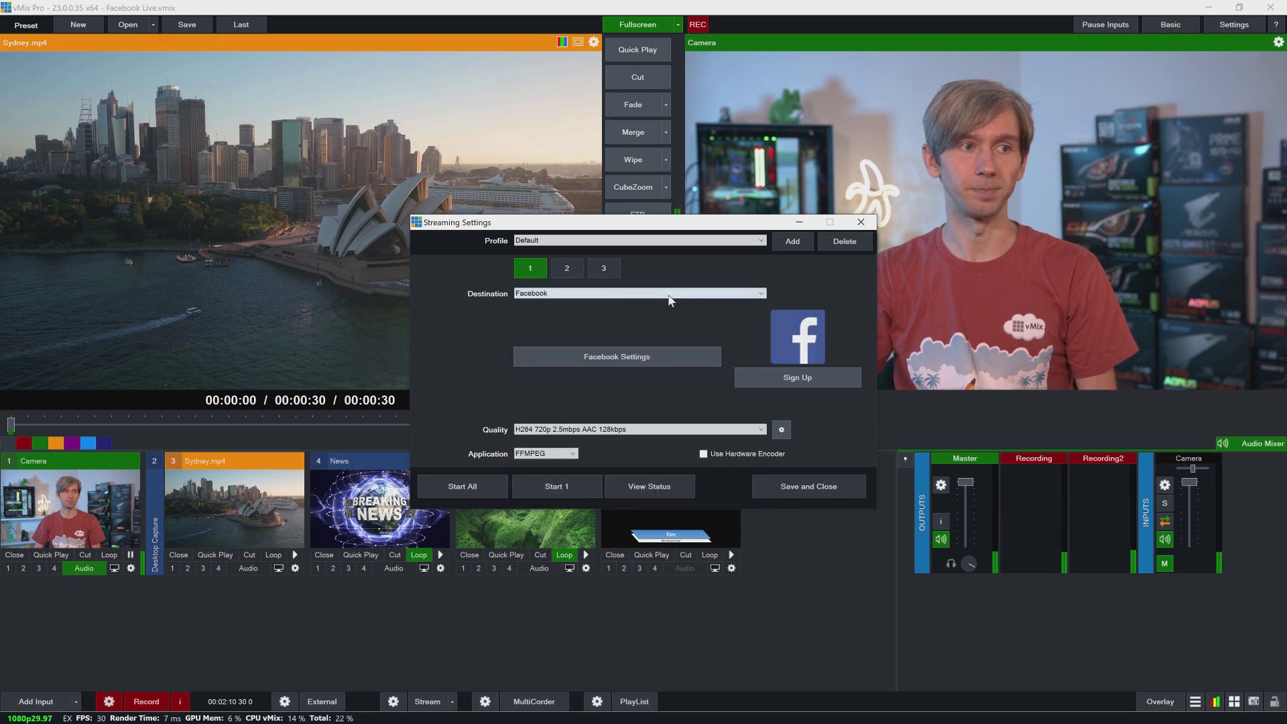
{"action": "left_click", "coordinate": [675, 352]}
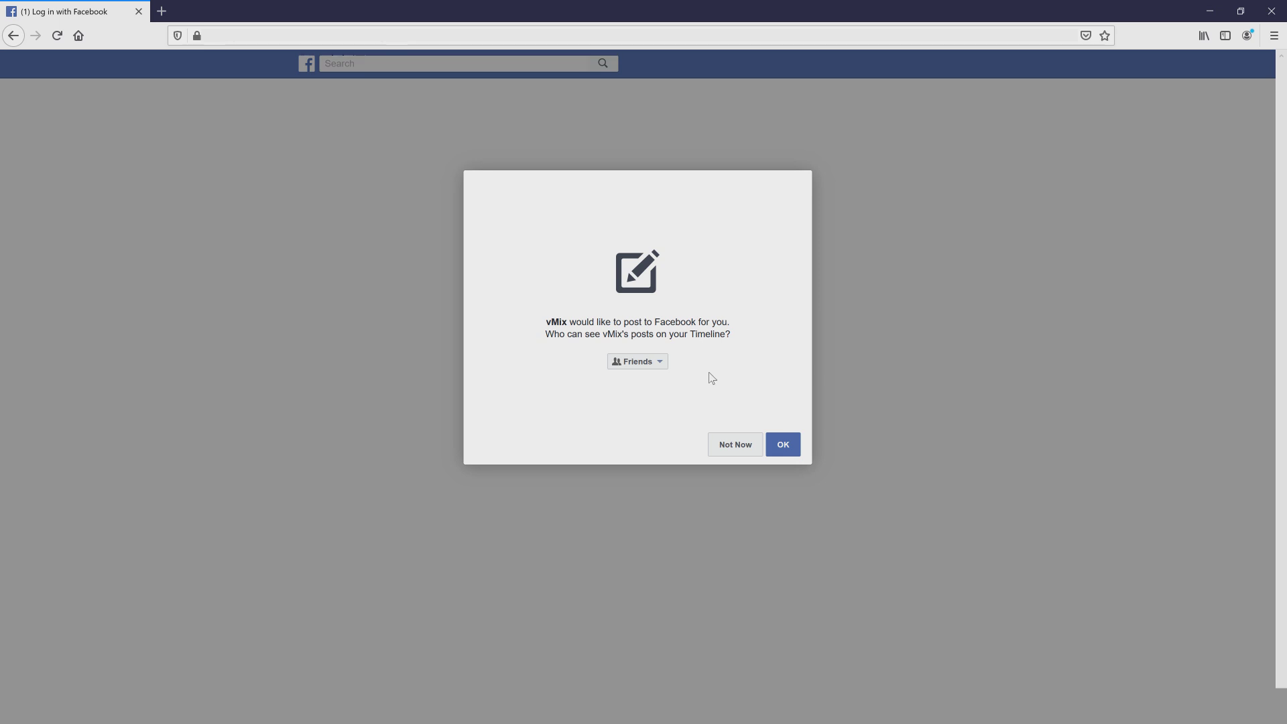
Let vMix post to Facebook with Public audience and allow it to manage Pages and groups.
{"action": "left_click", "coordinate": [663, 365]}
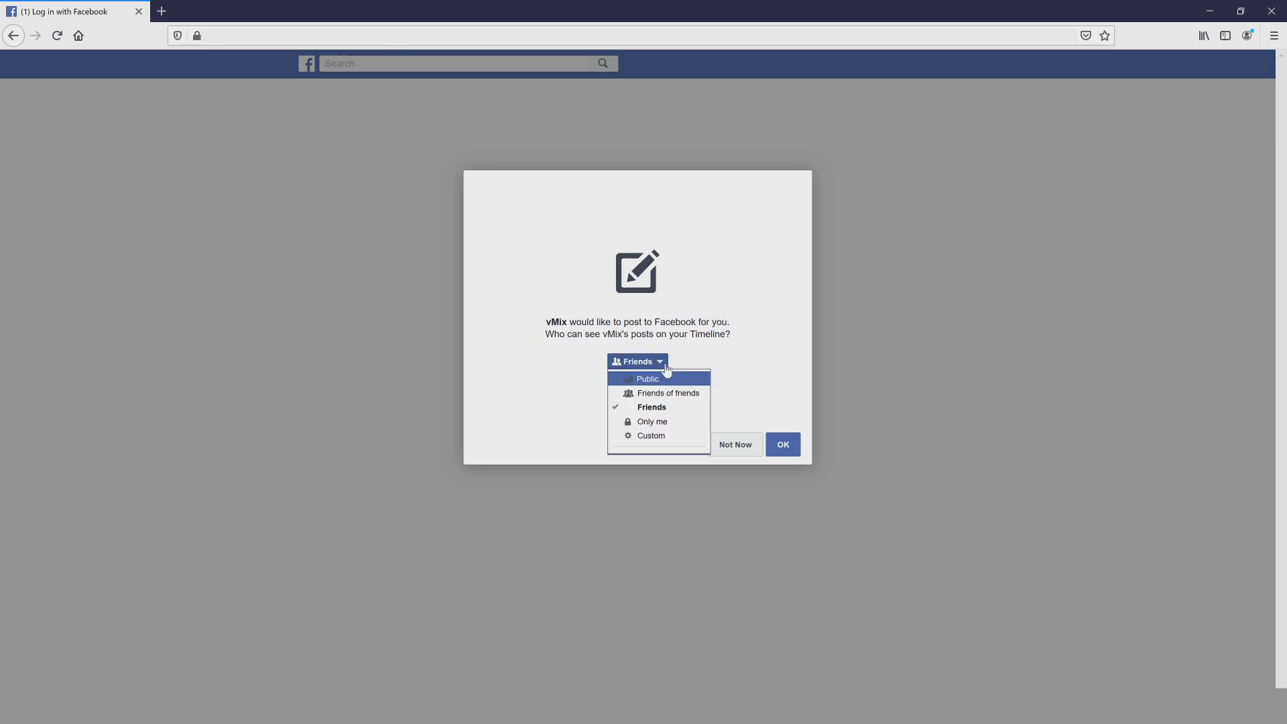
{"action": "left_click", "coordinate": [667, 381]}
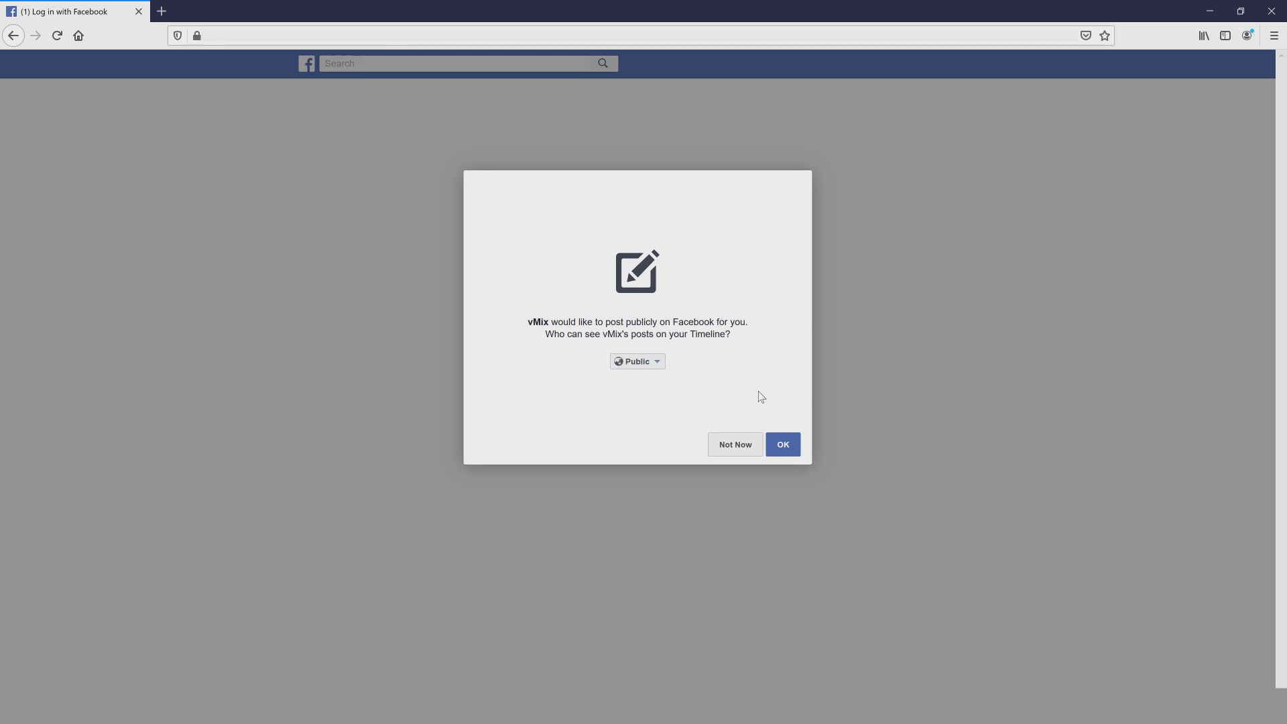
{"action": "left_click", "coordinate": [784, 446]}
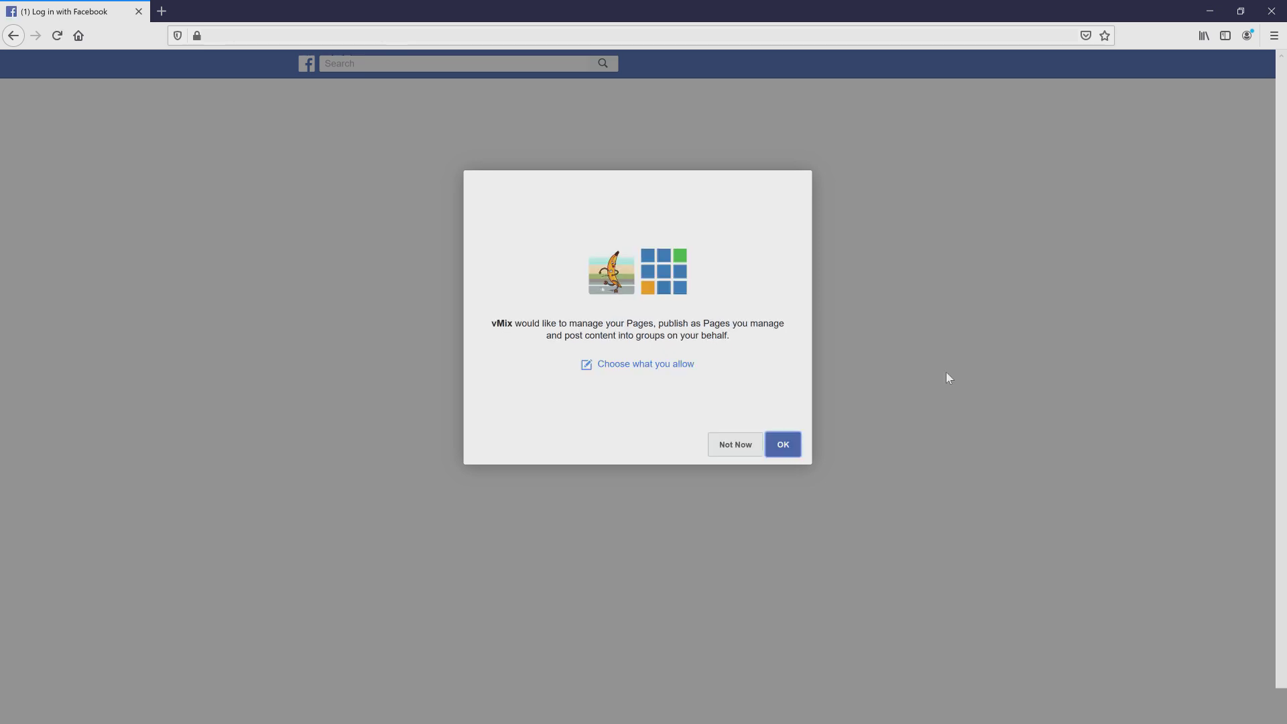
{"action": "left_click", "coordinate": [784, 446]}
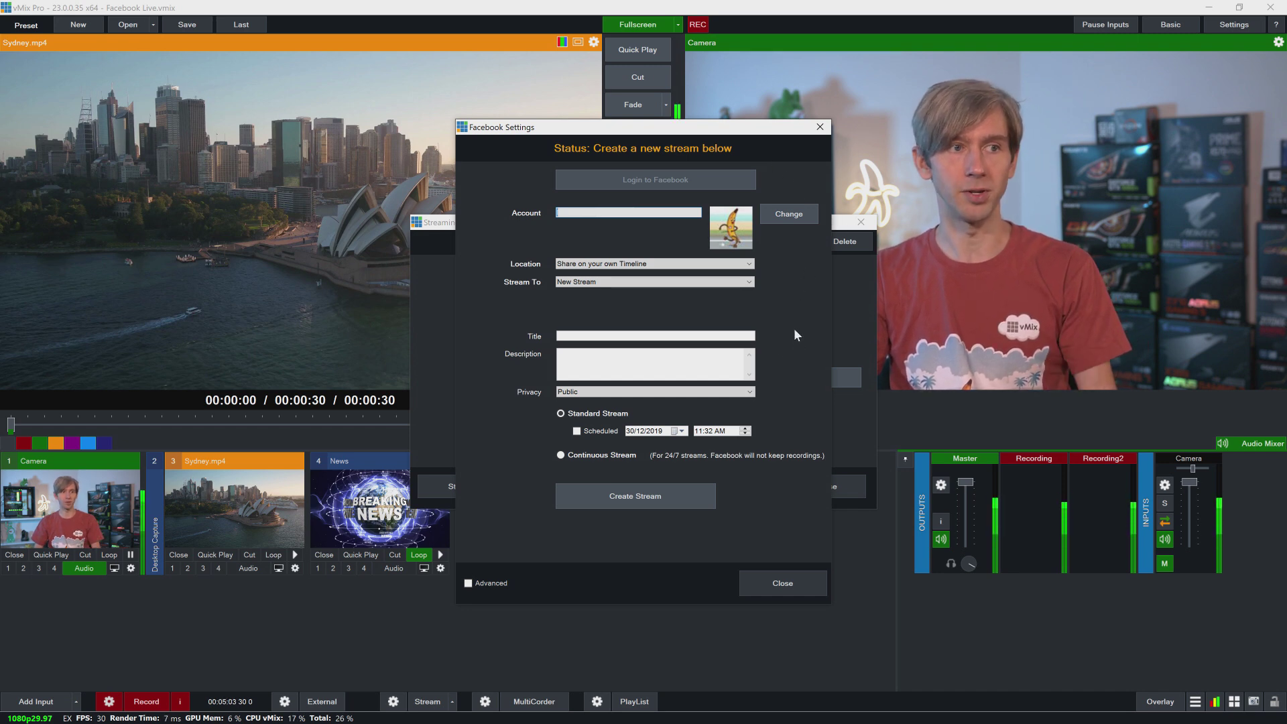
Show the Facebook stream Location options in vMix's Facebook Settings.
{"action": "left_click", "coordinate": [733, 267]}
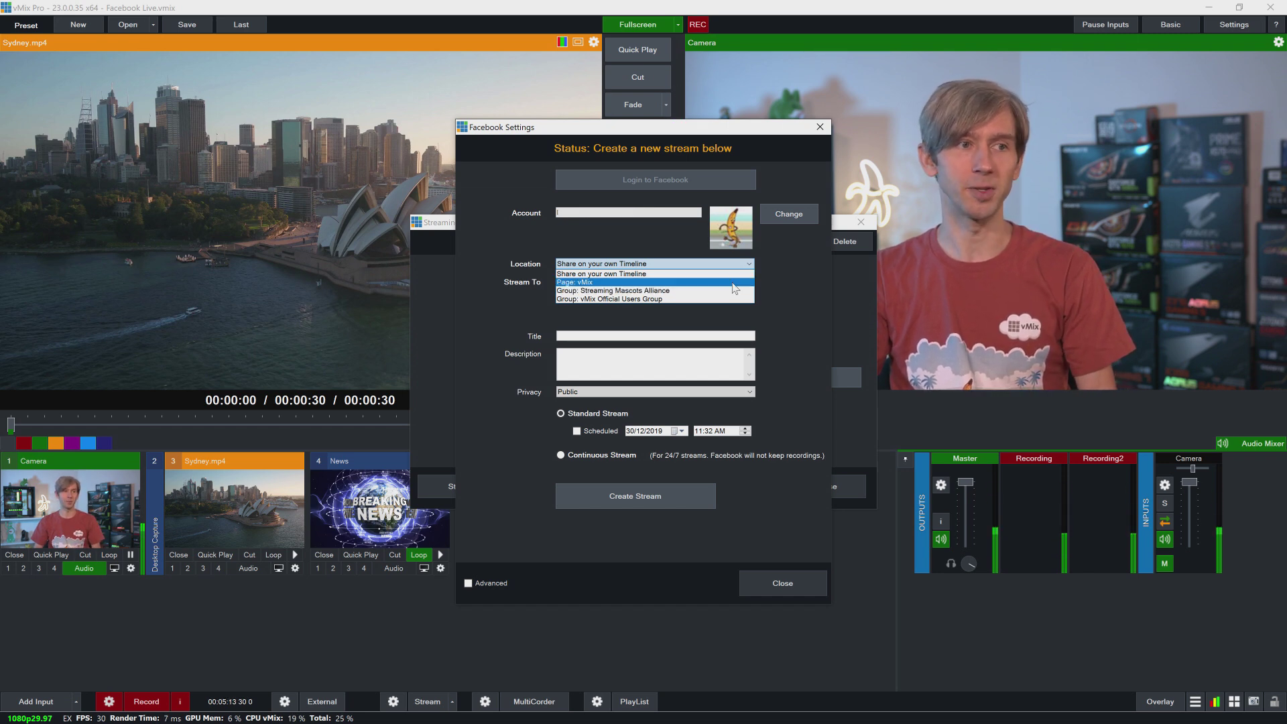
Set the Facebook stream Location to Page: vMix, keeping New Stream as the target.
{"action": "left_click", "coordinate": [580, 284]}
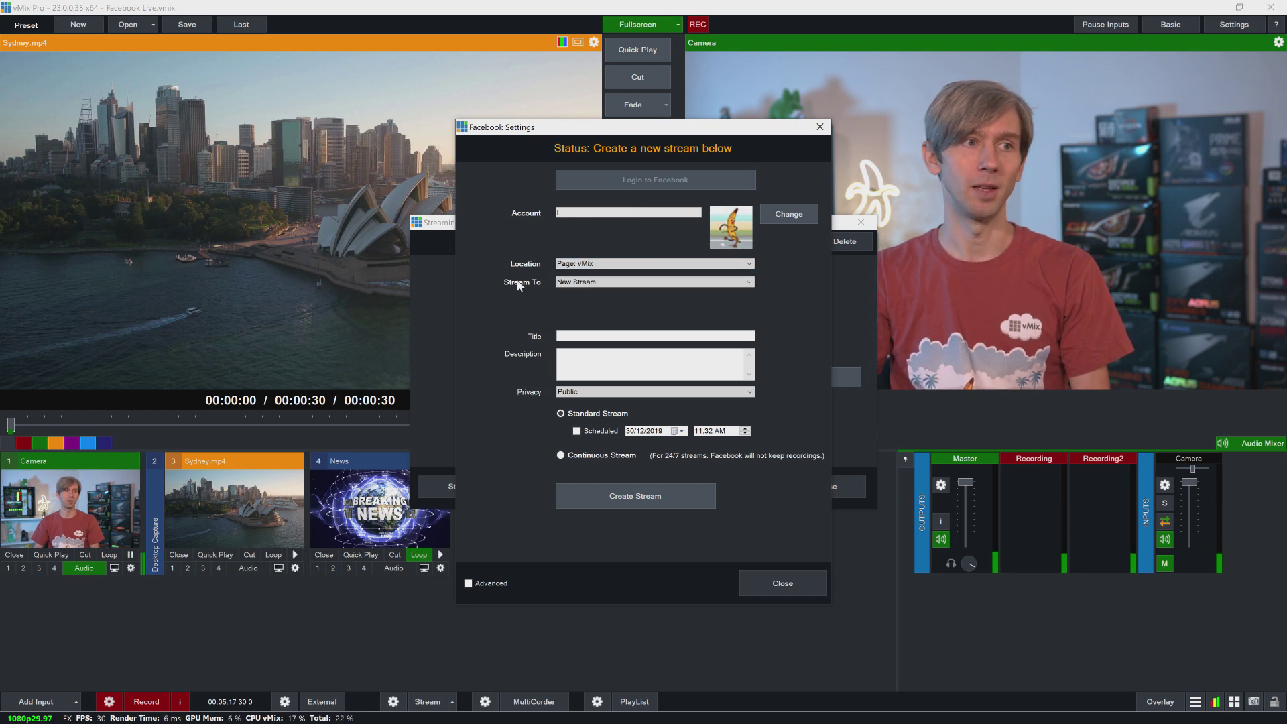
{"action": "left_click", "coordinate": [591, 283]}
{"action": "left_click", "coordinate": [585, 291]}
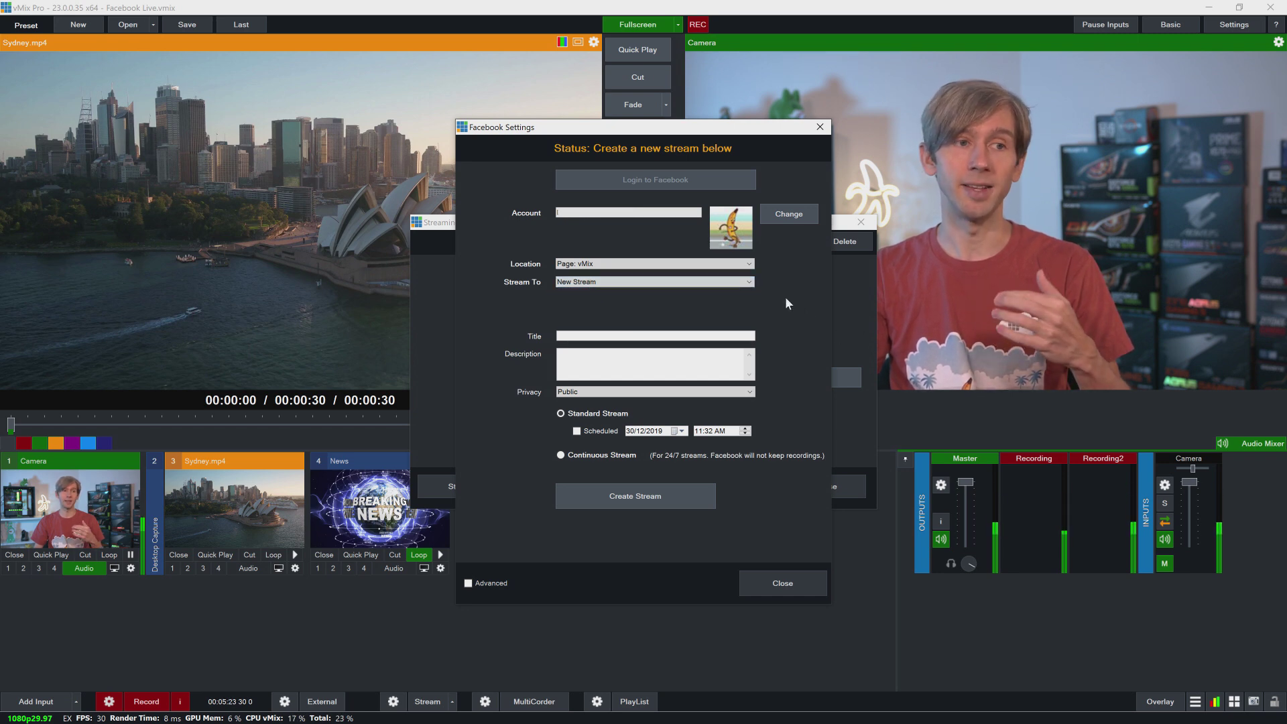
{"action": "left_click", "coordinate": [670, 282]}
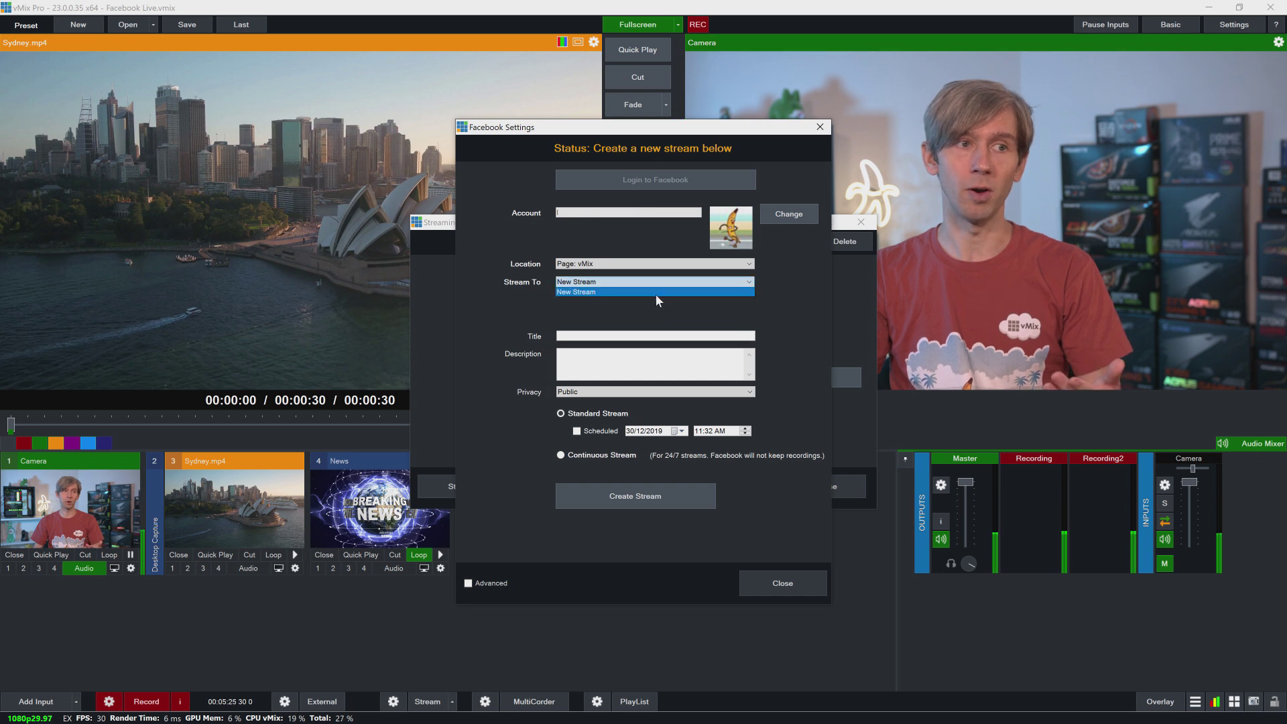
{"action": "left_click", "coordinate": [654, 292]}
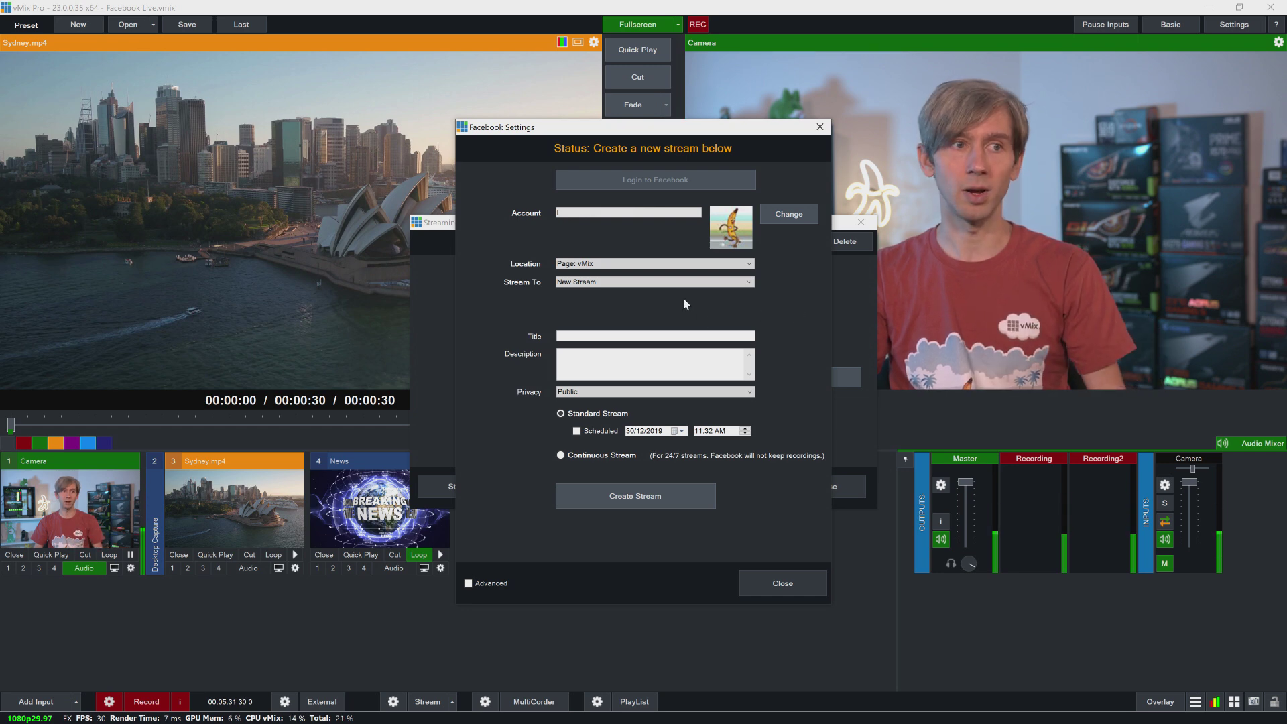
{"action": "left_click", "coordinate": [675, 282]}
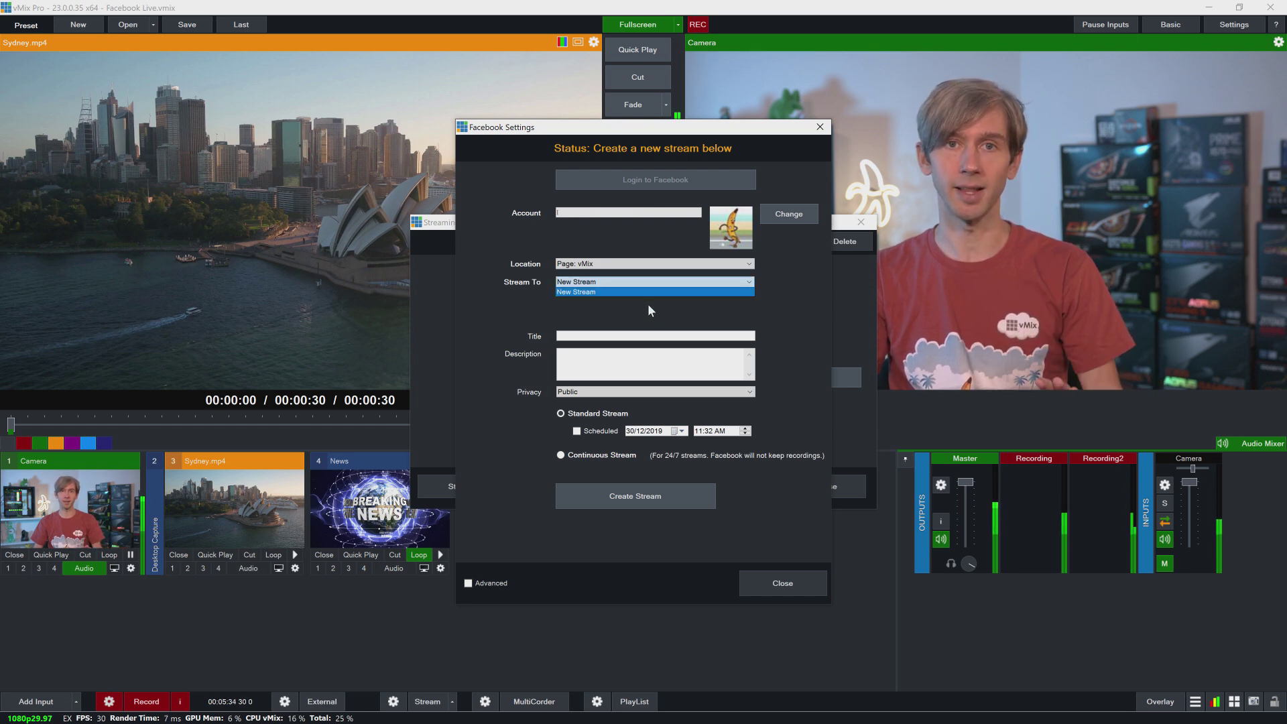
Title the new stream 'Hello' with description 'Just testing some things'.
{"action": "left_click", "coordinate": [650, 308]}
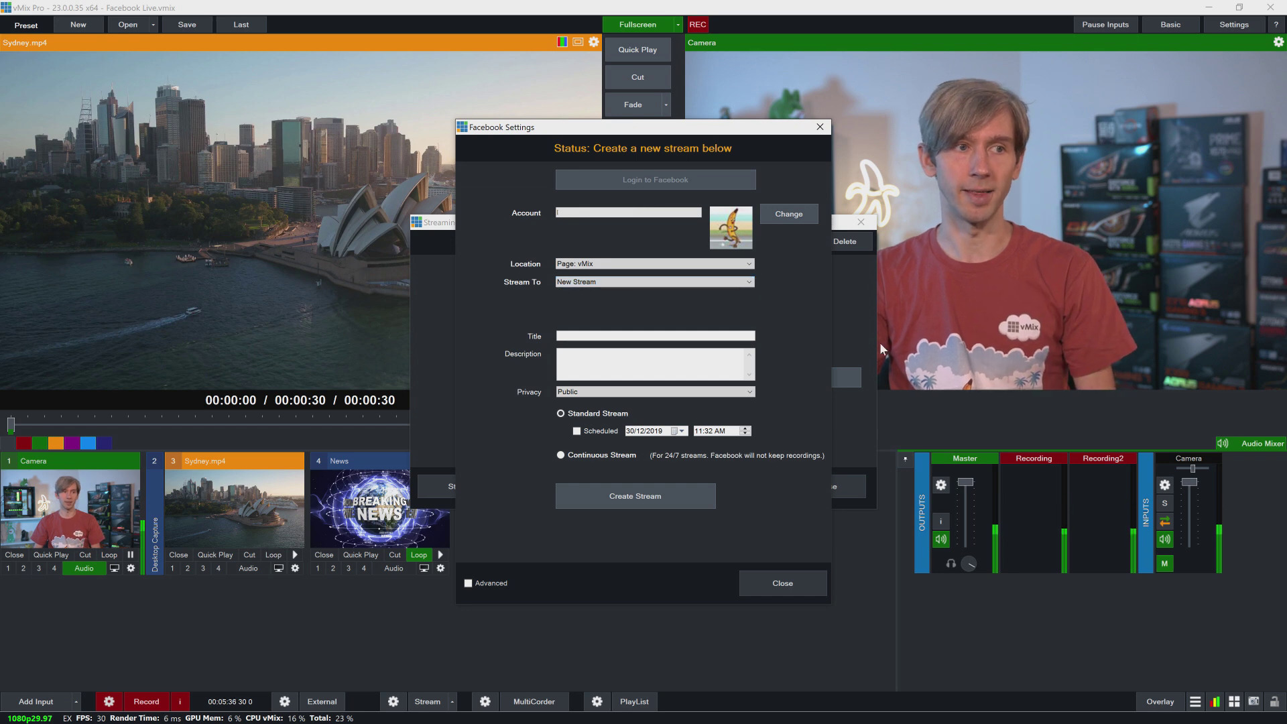
{"action": "left_click", "coordinate": [569, 334]}
{"action": "type", "text": "H"}
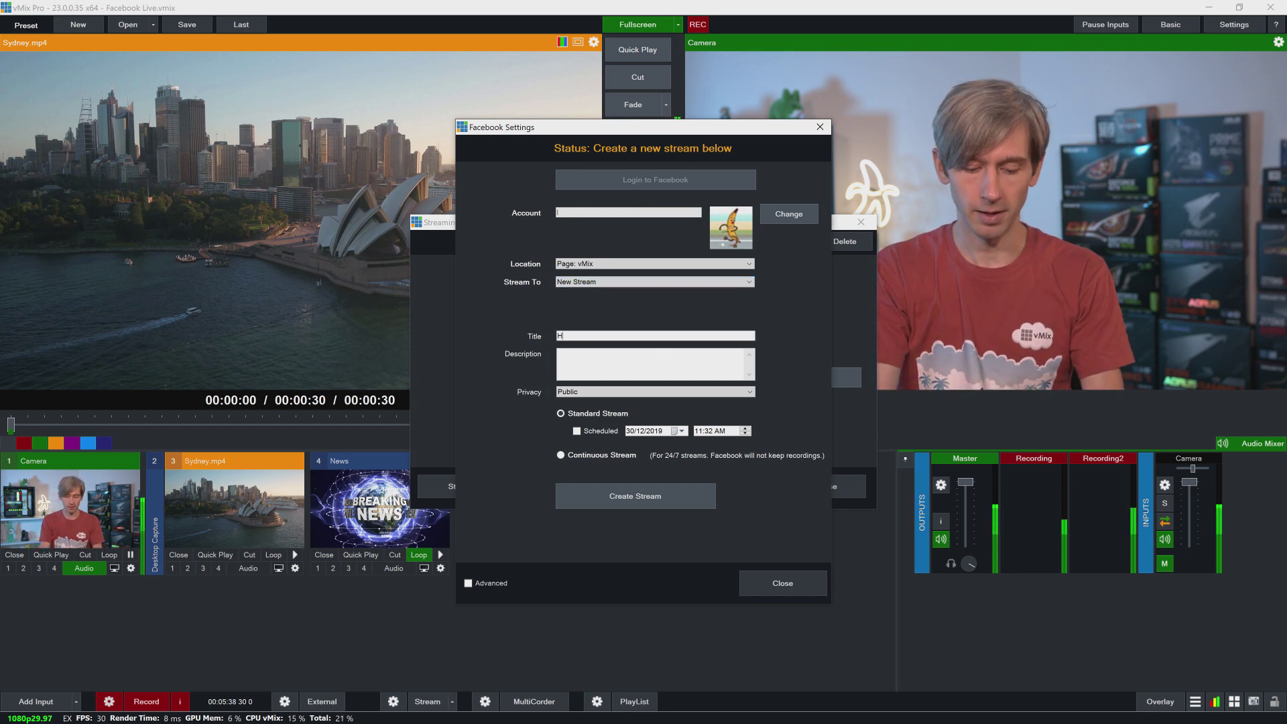
{"action": "type", "text": "ello"}
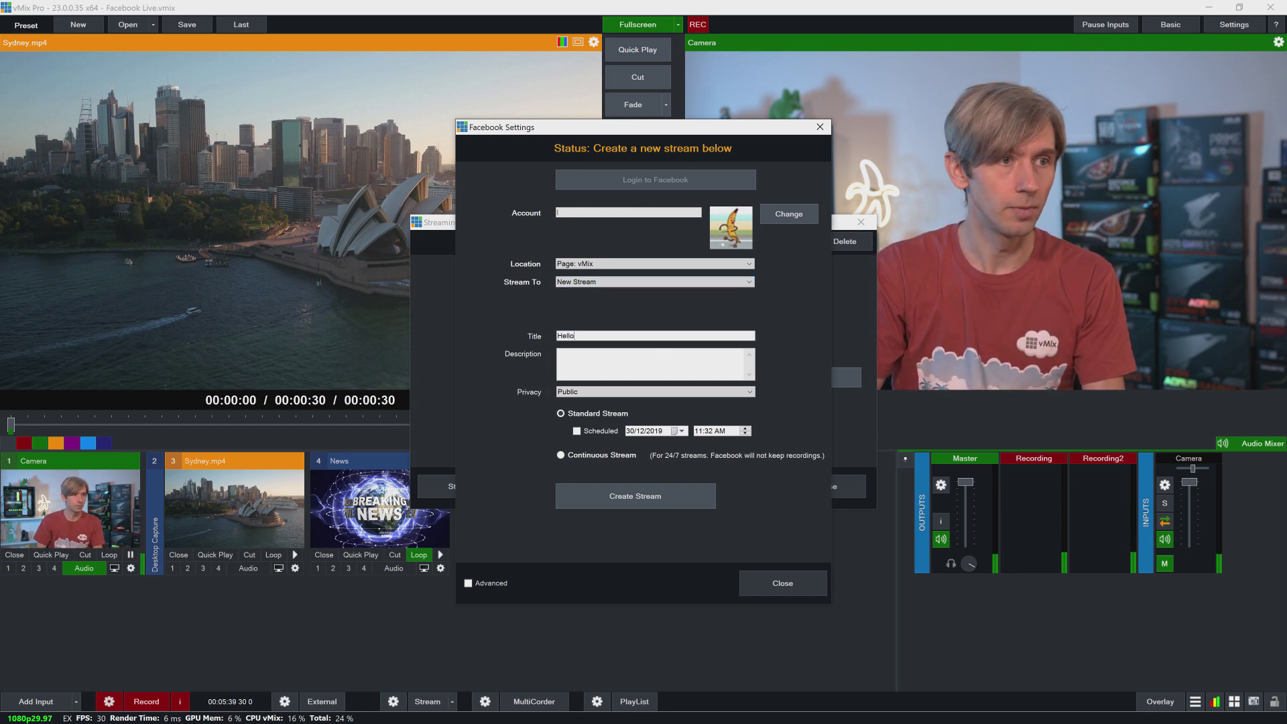
{"action": "left_click", "coordinate": [629, 370]}
{"action": "type", "text": "Just tes"}
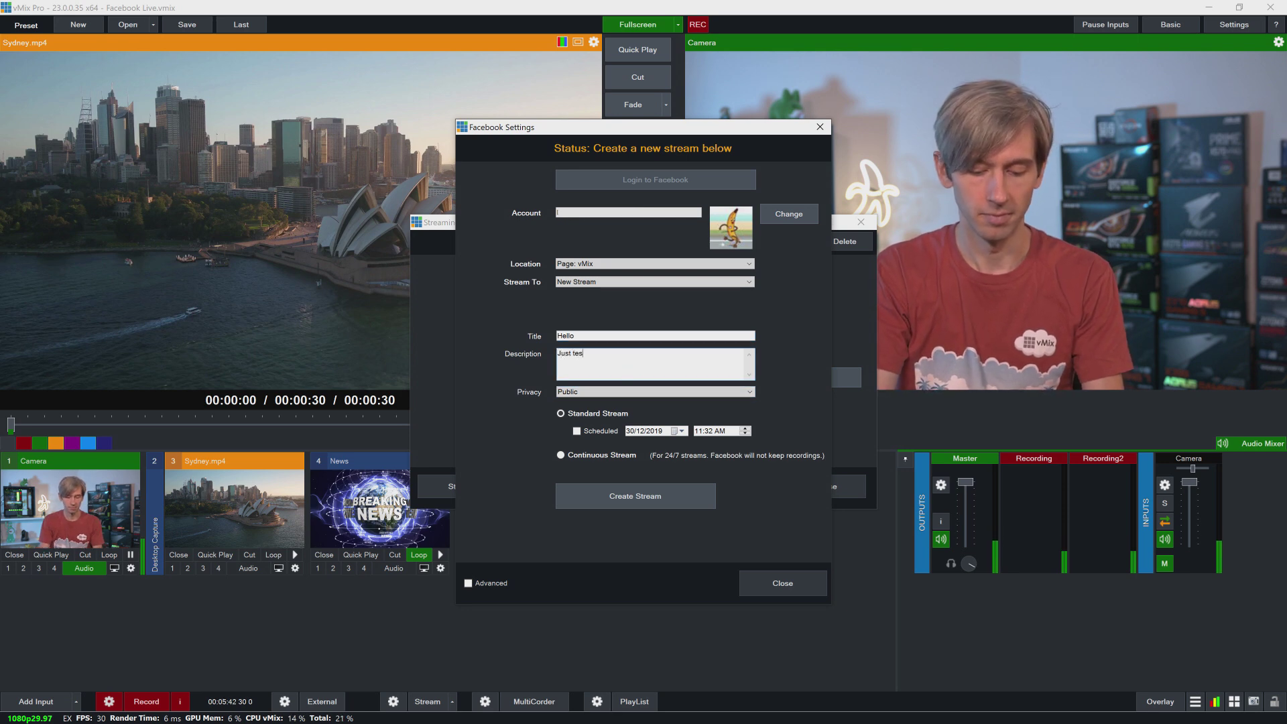
{"action": "type", "text": "ting some thin"}
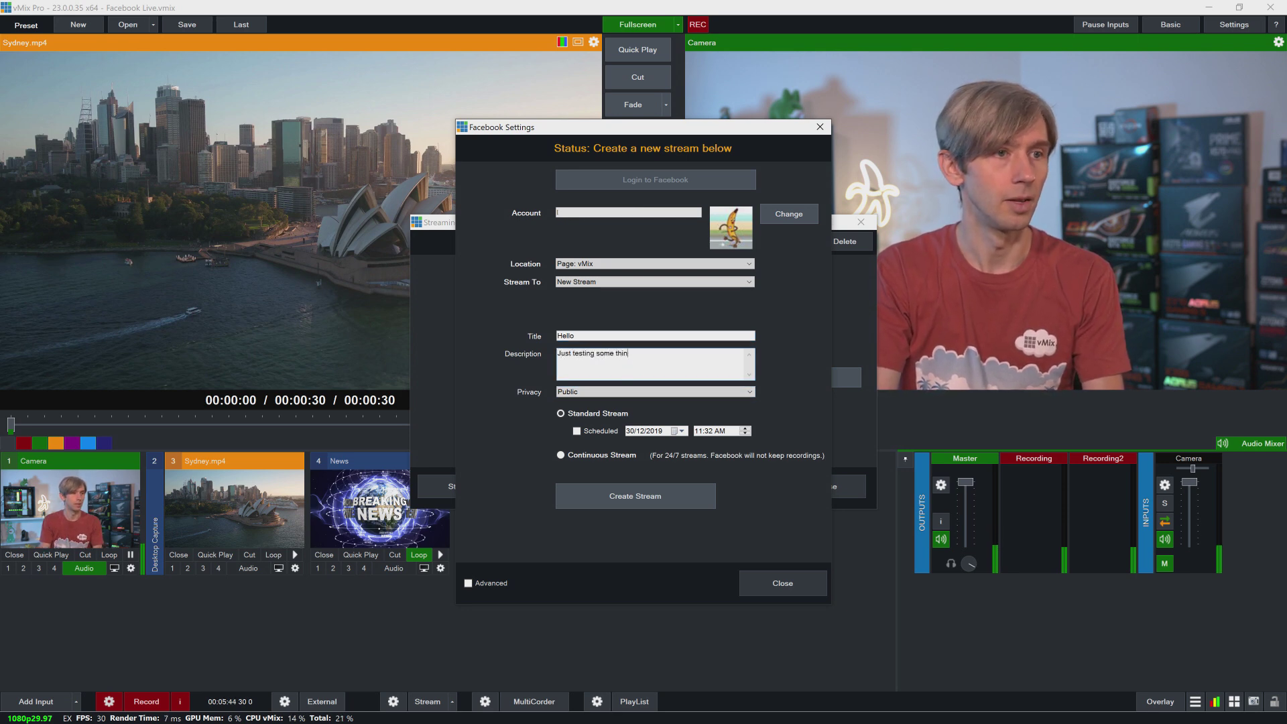
{"action": "type", "text": "gs"}
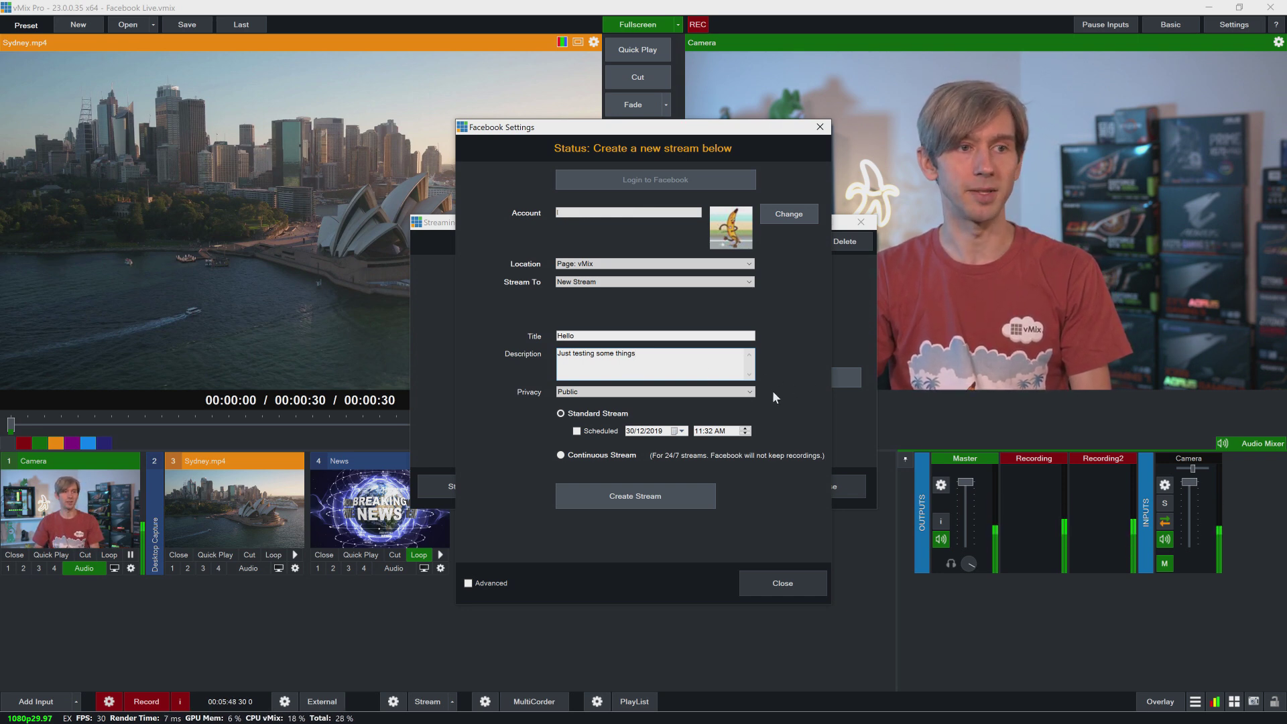
Try Only Me privacy, dismiss the Page-must-be-Public error, and set privacy back to Public.
{"action": "left_click", "coordinate": [657, 392]}
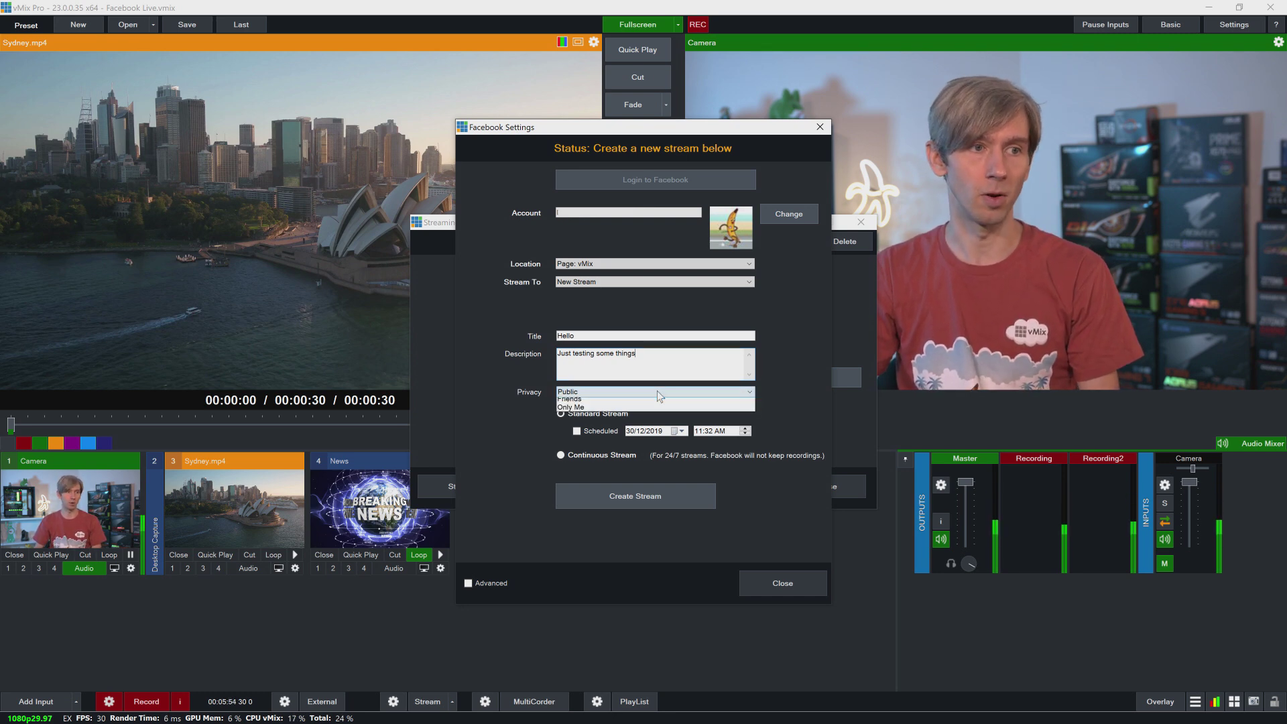
{"action": "left_click", "coordinate": [678, 418]}
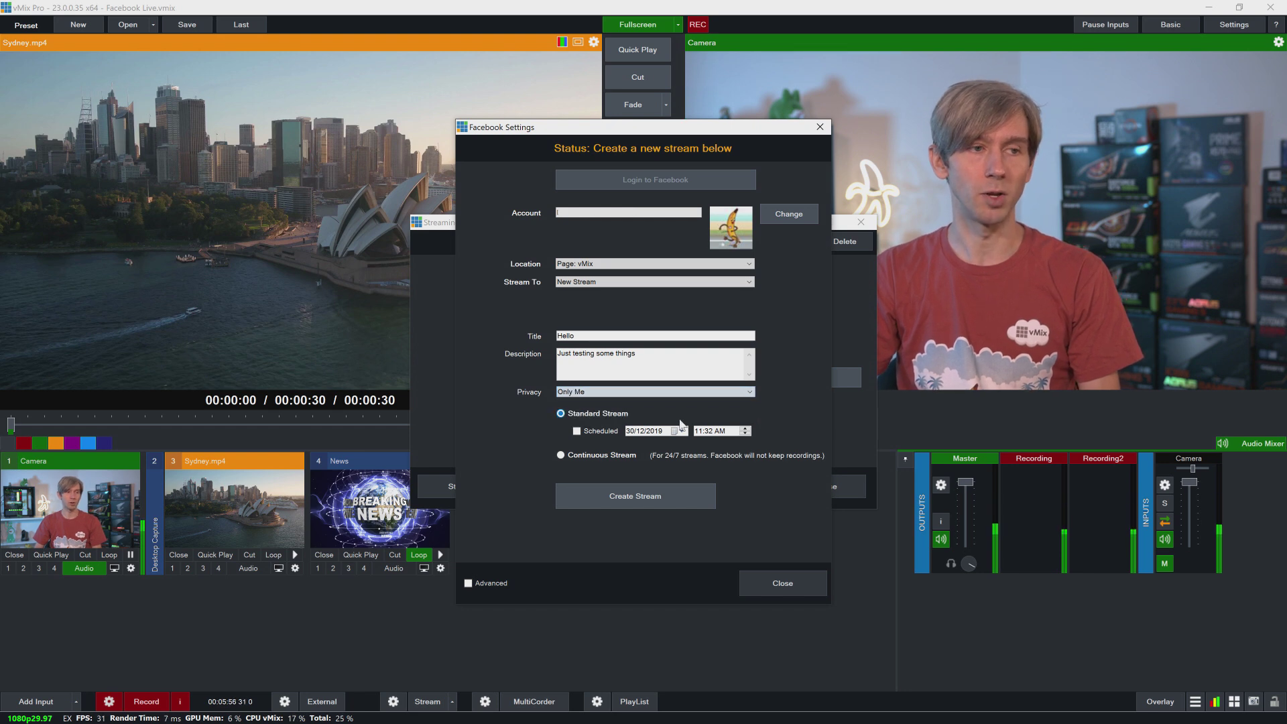
{"action": "left_click", "coordinate": [660, 492]}
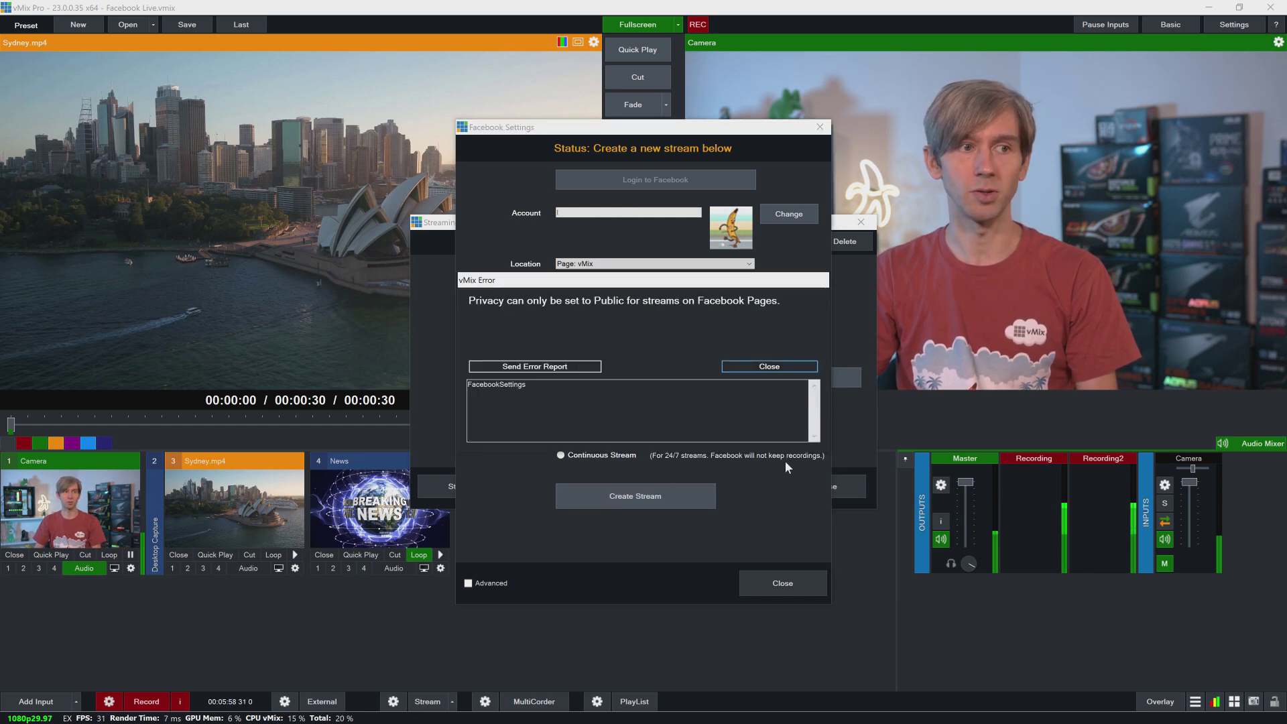
{"action": "left_click", "coordinate": [791, 368]}
{"action": "left_click", "coordinate": [637, 392]}
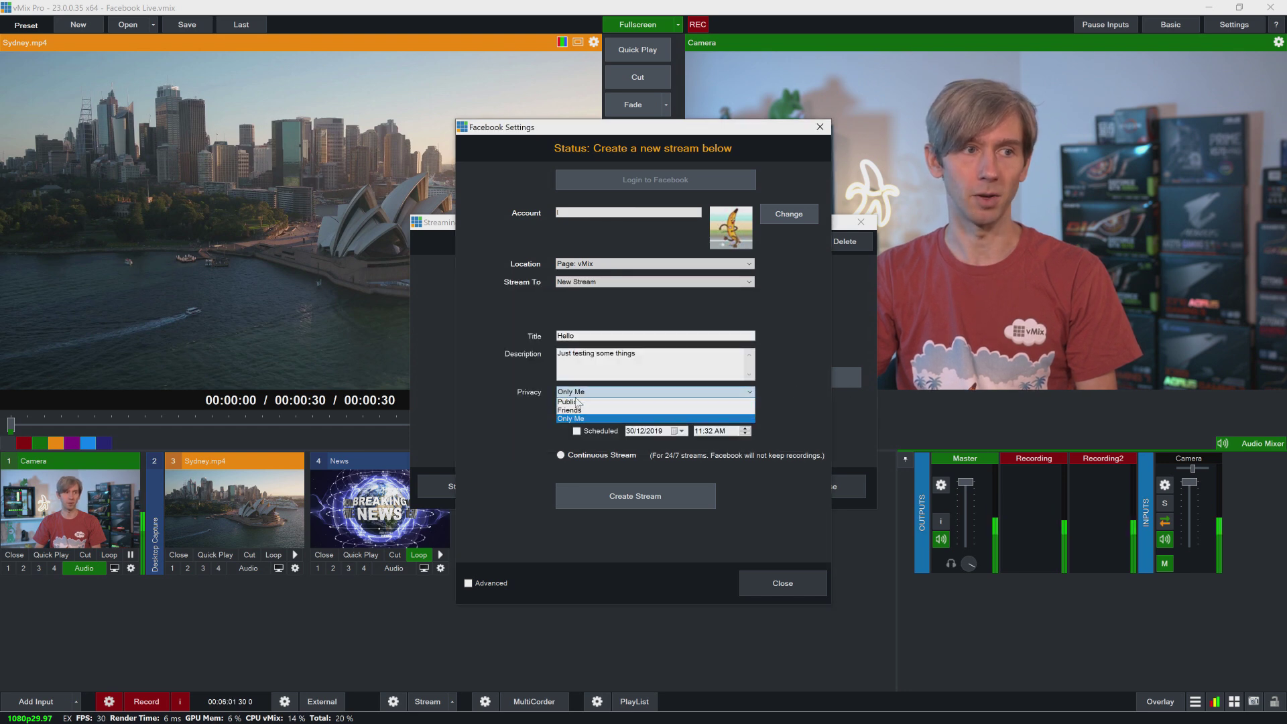
{"action": "left_click", "coordinate": [575, 402]}
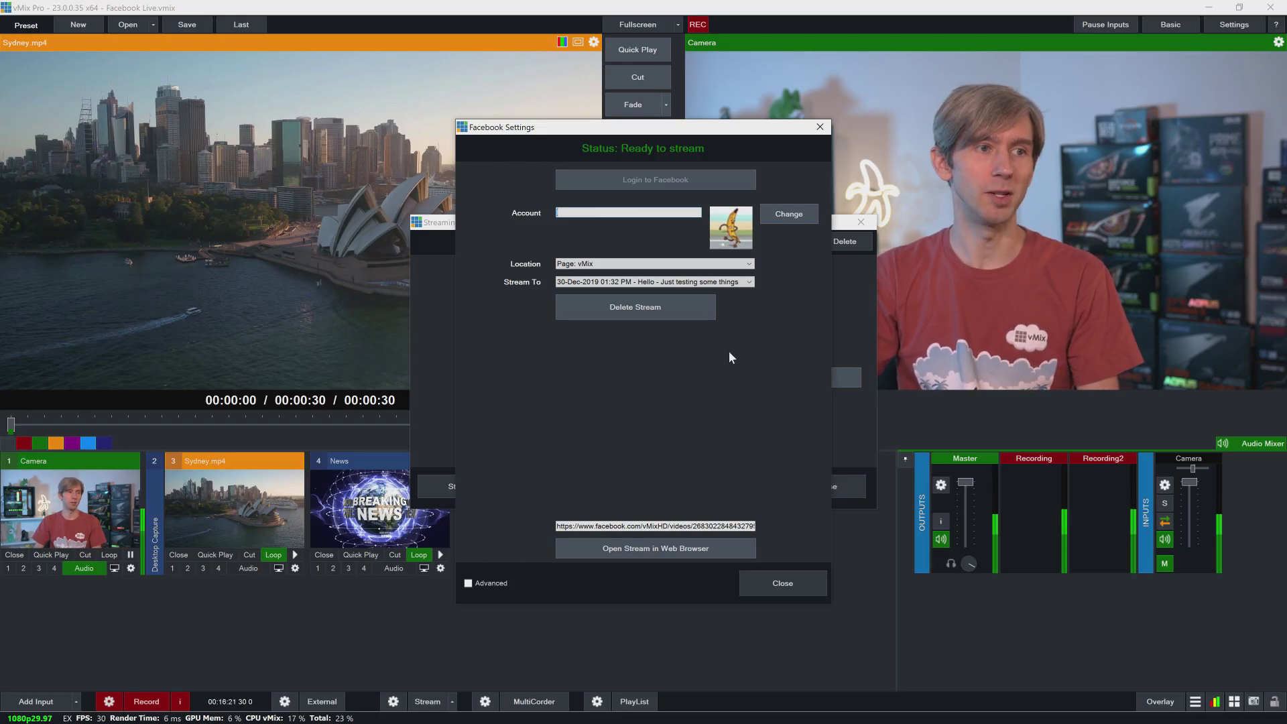
Create the 'This is tutorial - Hello world!' stream on the vMix Page, select it, and close Facebook Settings.
{"action": "left_click", "coordinate": [567, 283]}
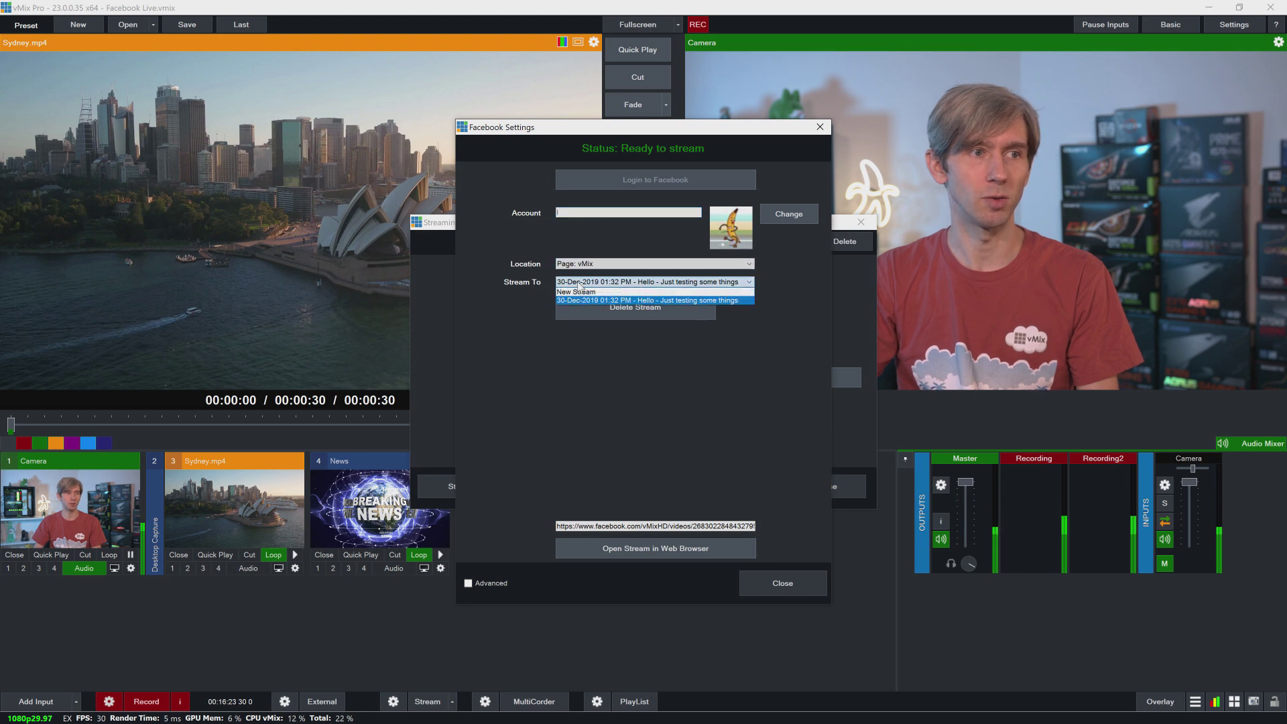
{"action": "left_click", "coordinate": [697, 301]}
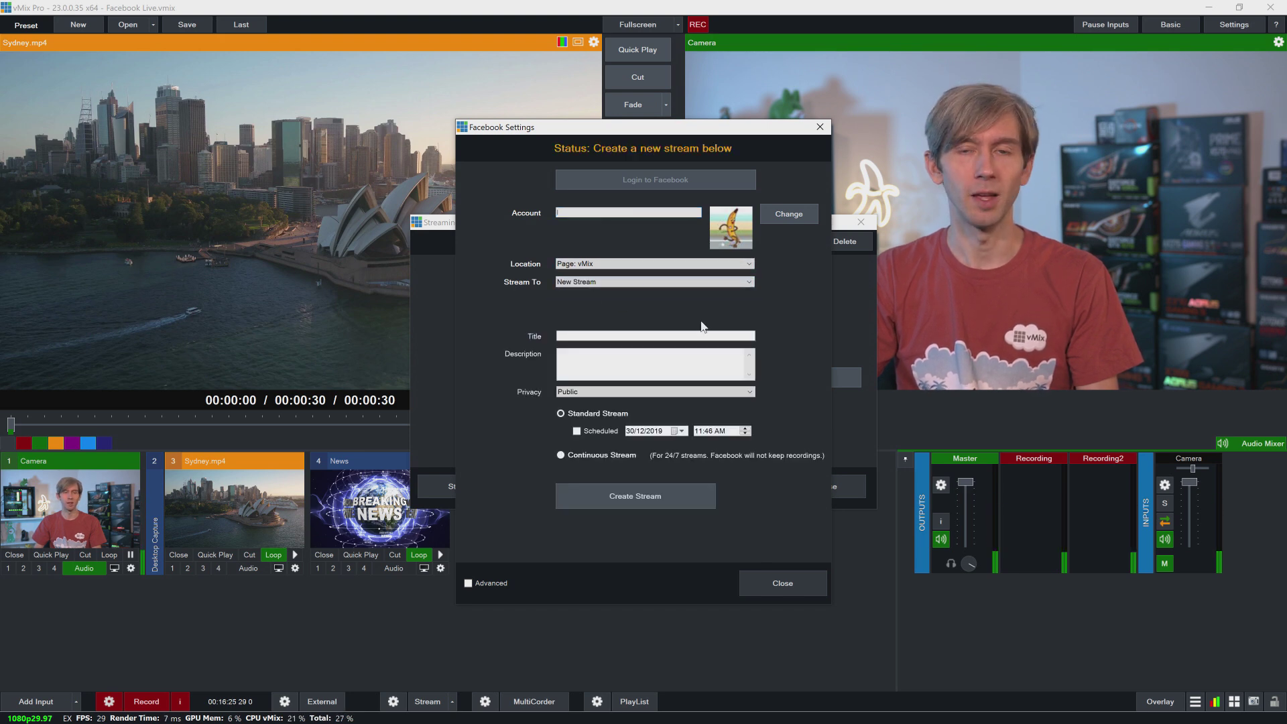
{"action": "left_click", "coordinate": [628, 336]}
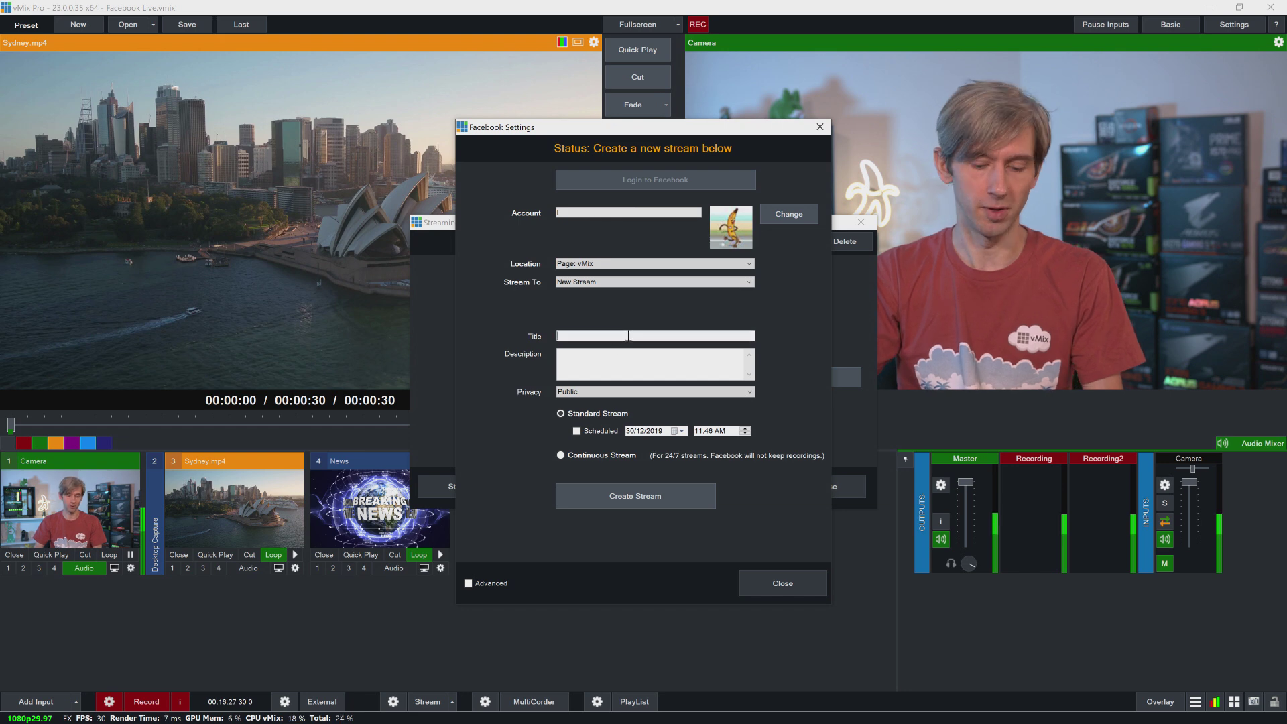
{"action": "type", "text": "This is"}
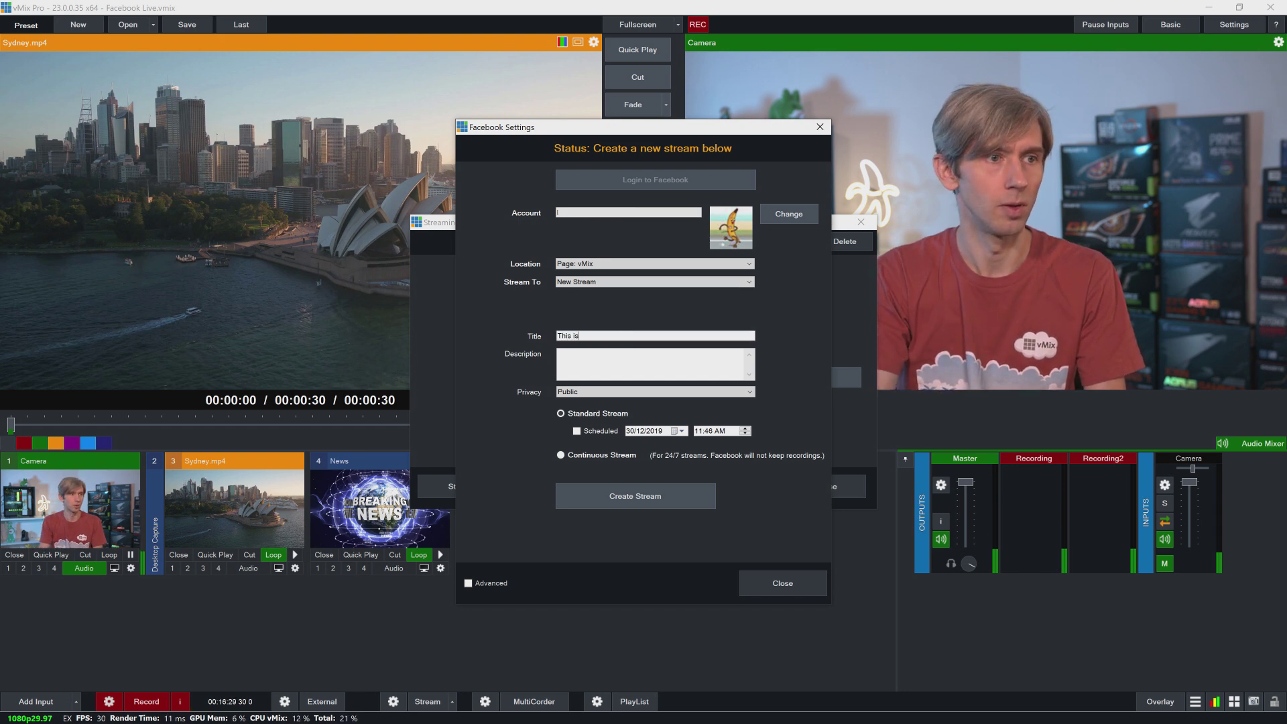
{"action": "type", "text": " t"}
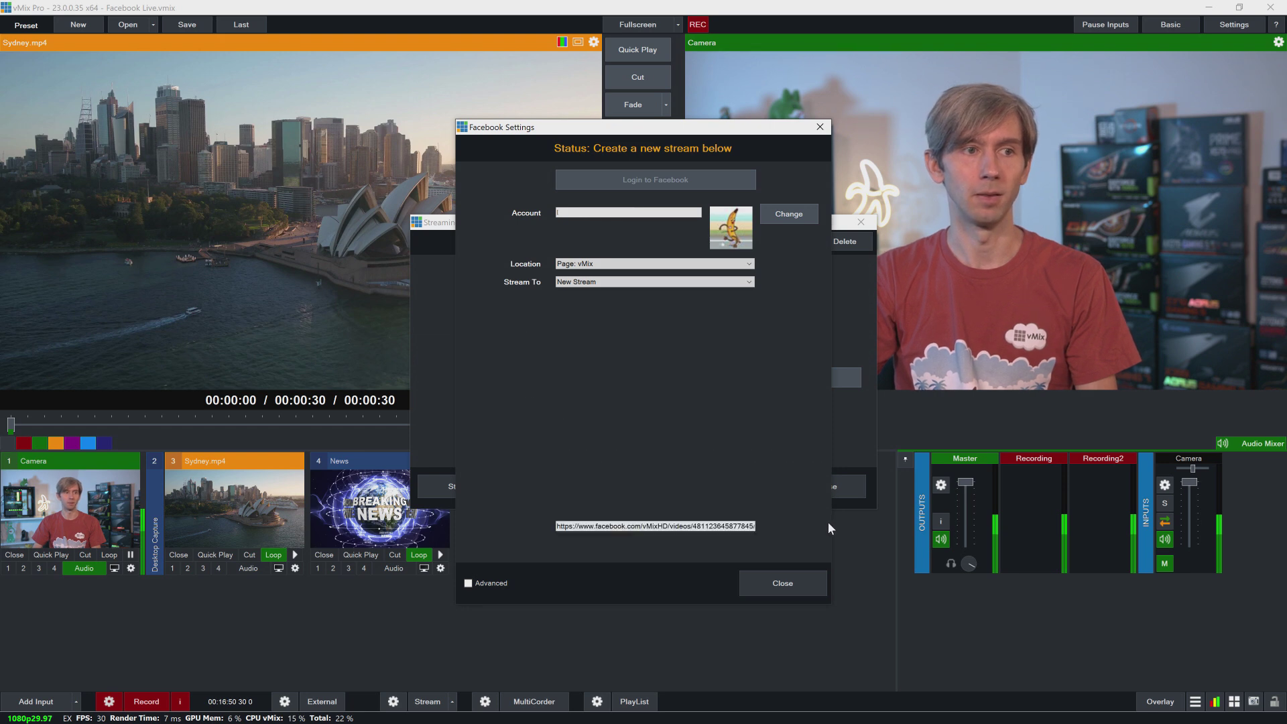
{"action": "left_click", "coordinate": [588, 283]}
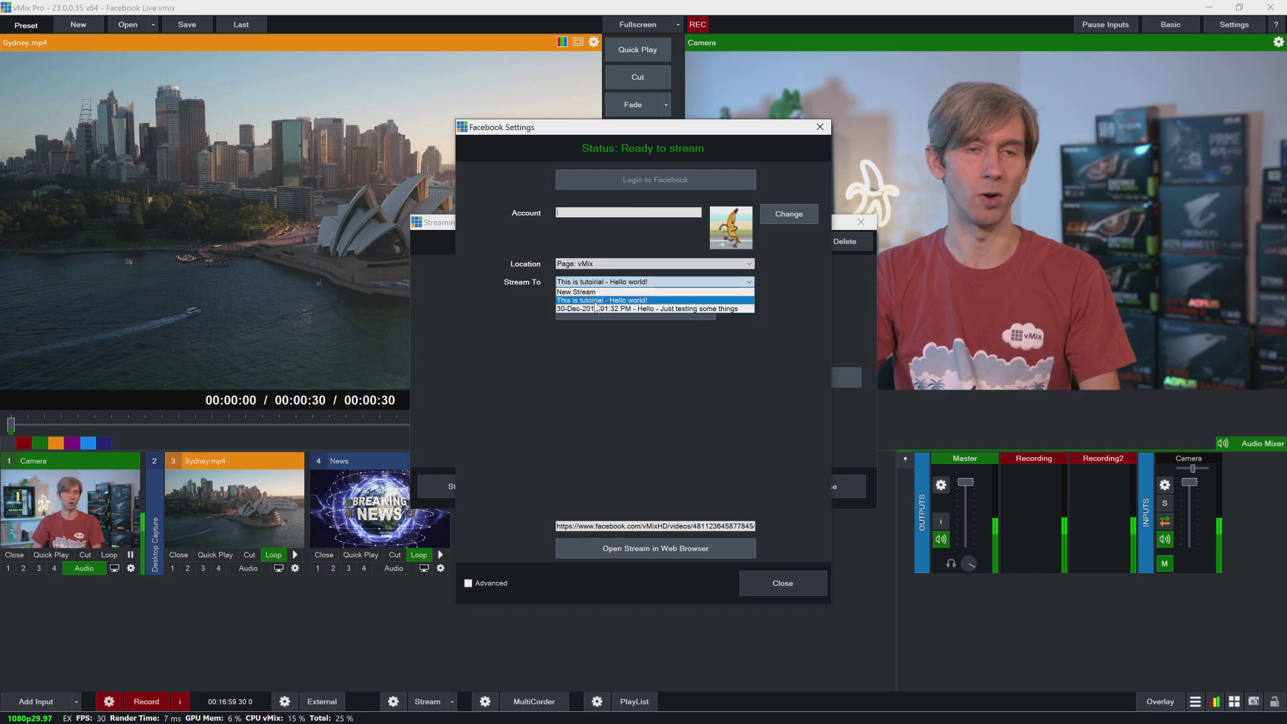
{"action": "left_click", "coordinate": [805, 549]}
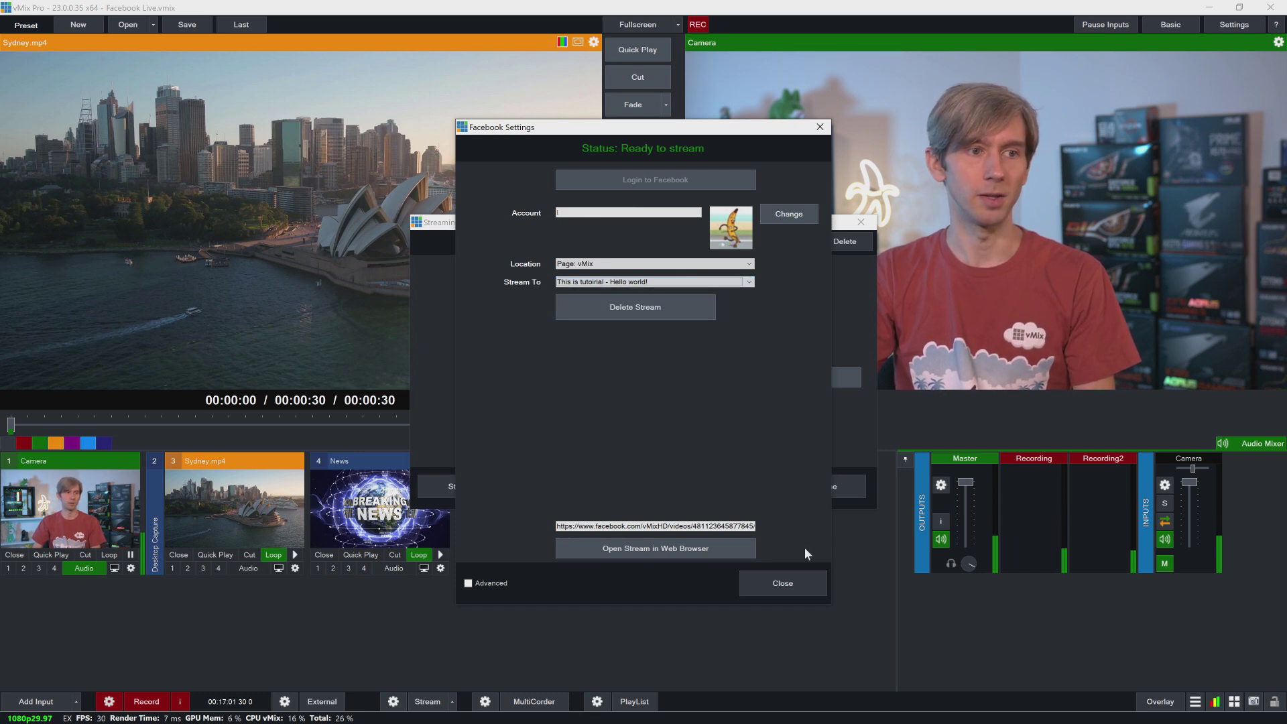
{"action": "left_click", "coordinate": [776, 587]}
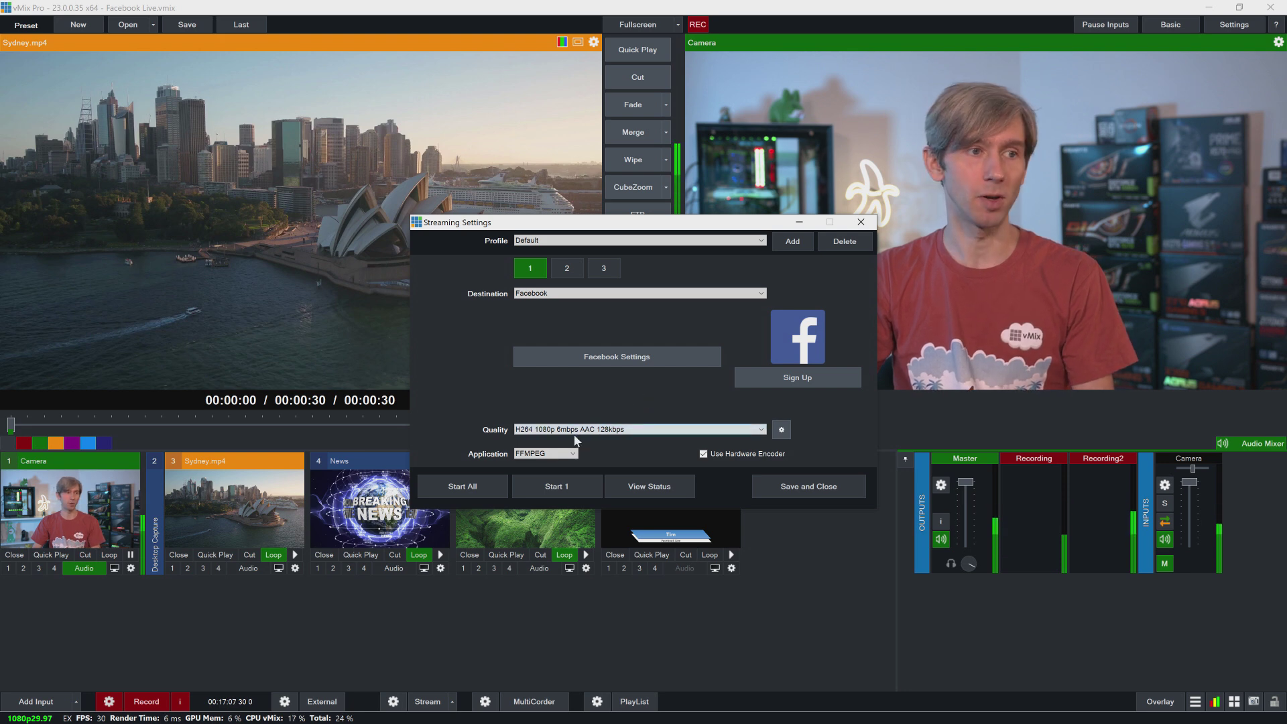
Choose the Facebook H264 1080p 6mbps AAC 128kbps quality preset and review its encoder settings.
{"action": "left_click", "coordinate": [598, 431]}
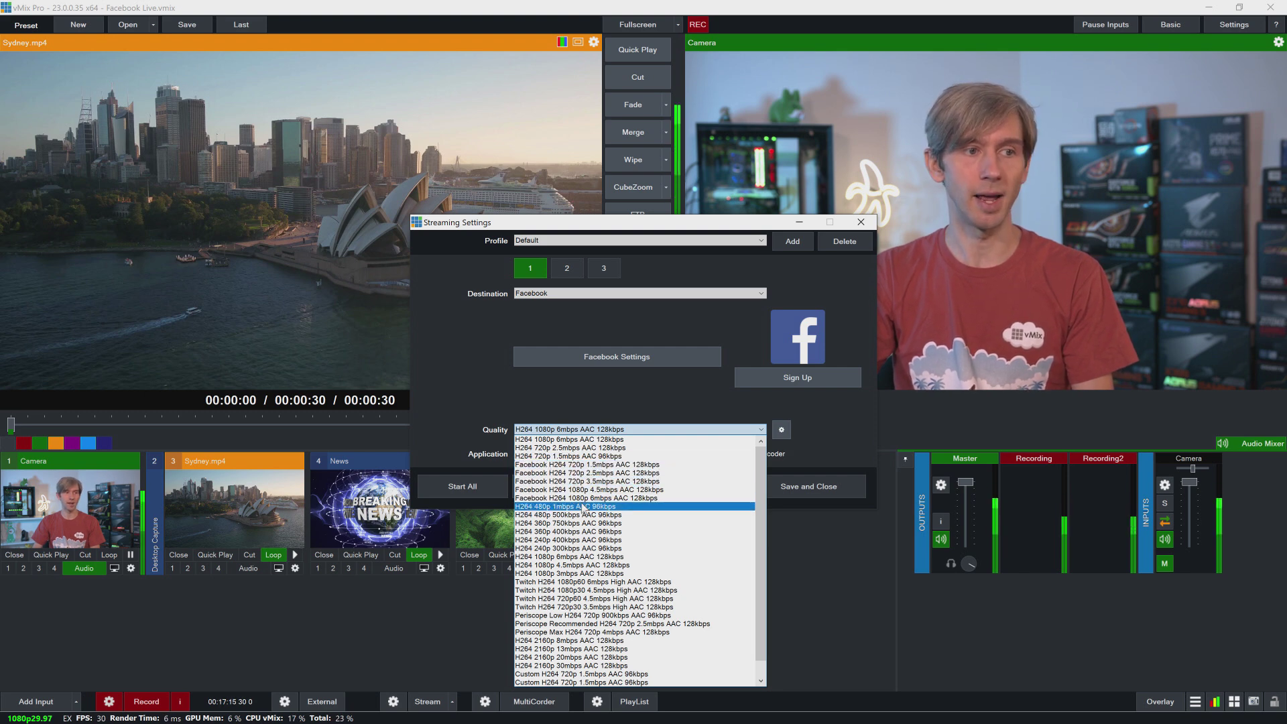
{"action": "left_click", "coordinate": [605, 498]}
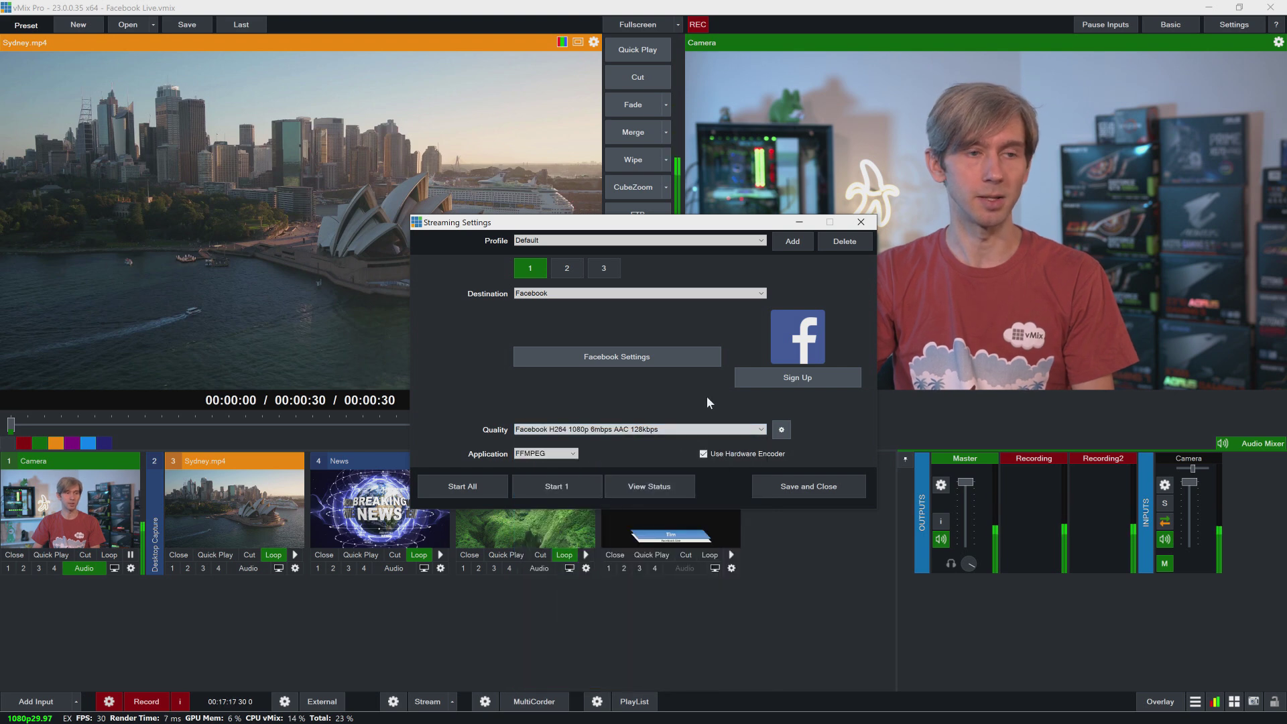
{"action": "left_click", "coordinate": [782, 430]}
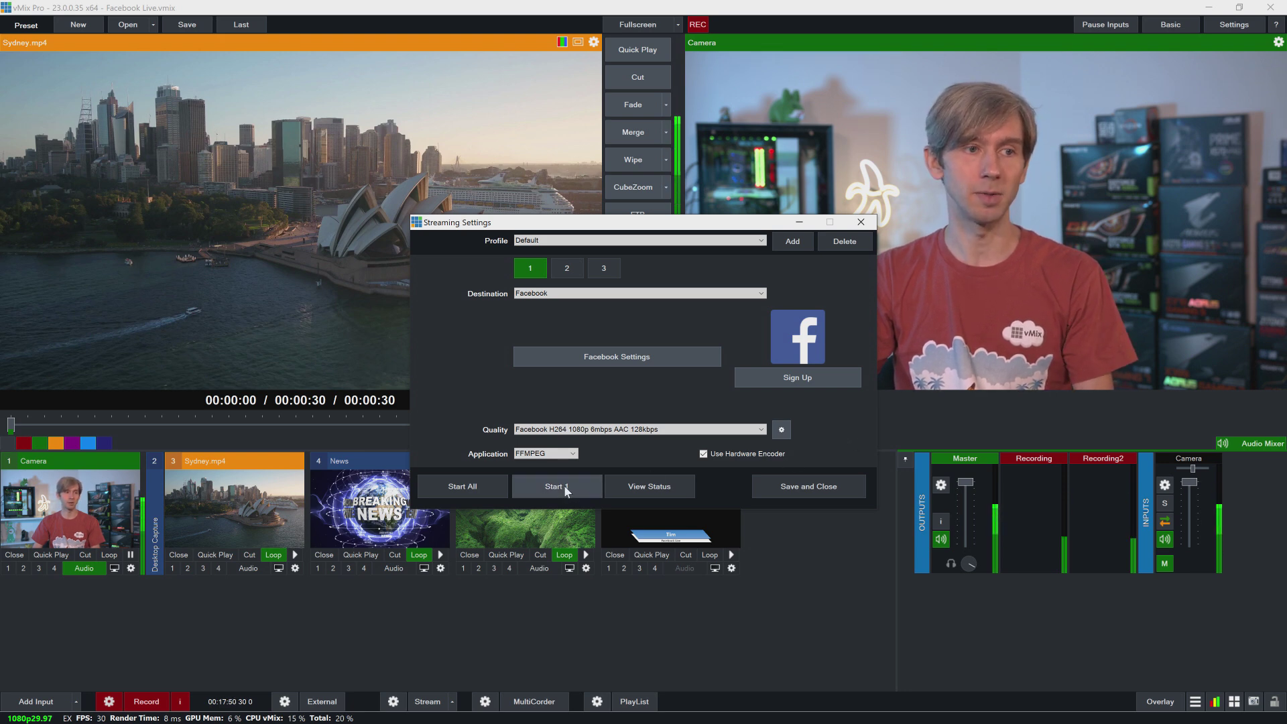
Save the streaming settings, cut Sydney.mp4 to output, and overlay the Tim / Facebook Live lower-third.
{"action": "left_click", "coordinate": [805, 490]}
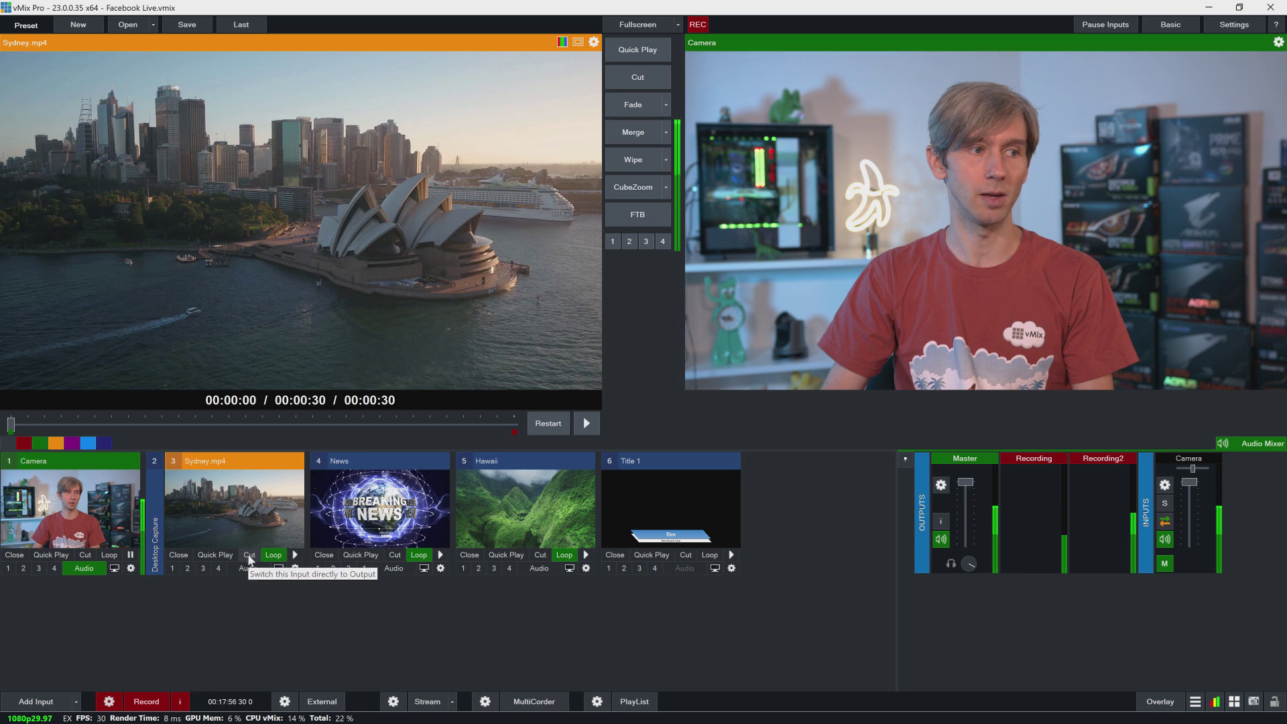
{"action": "left_click", "coordinate": [249, 555]}
{"action": "left_click", "coordinate": [608, 567]}
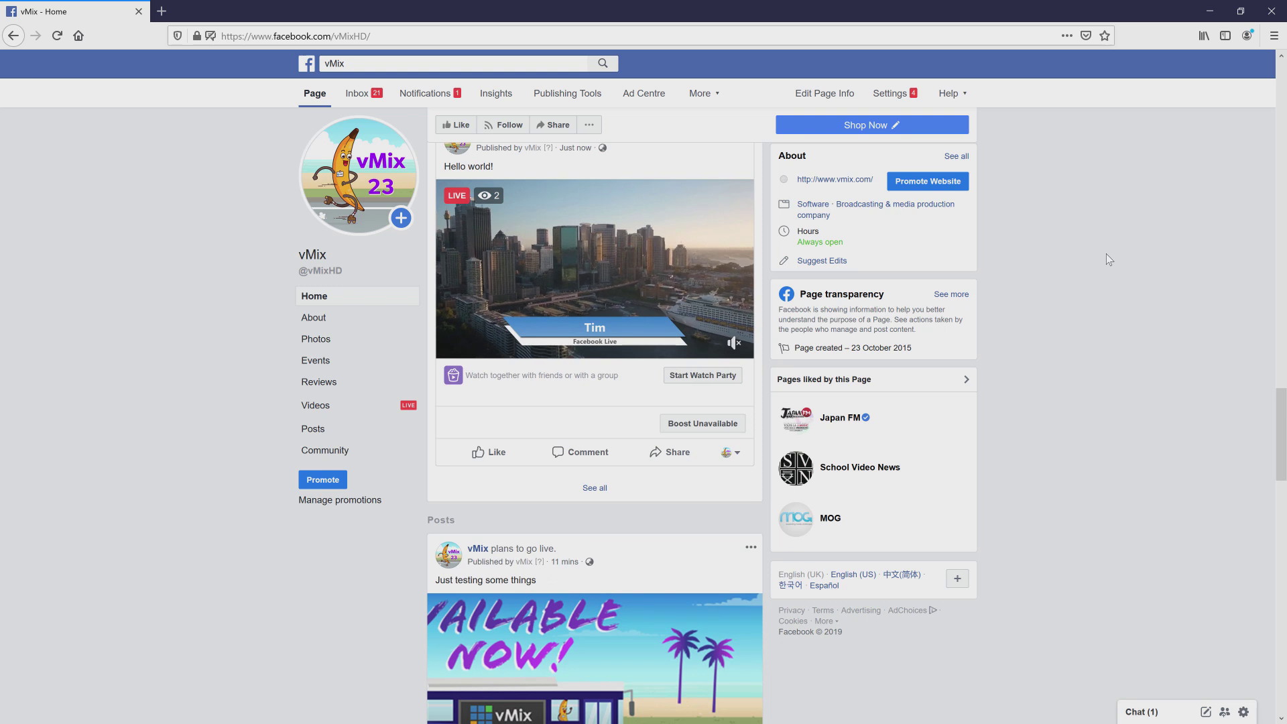
Check the live Hello world! post on the vMix Facebook Page, then stop the vMix stream.
{"action": "scroll", "coordinate": [1106, 254], "scroll_direction": "up", "scroll_amount": 2}
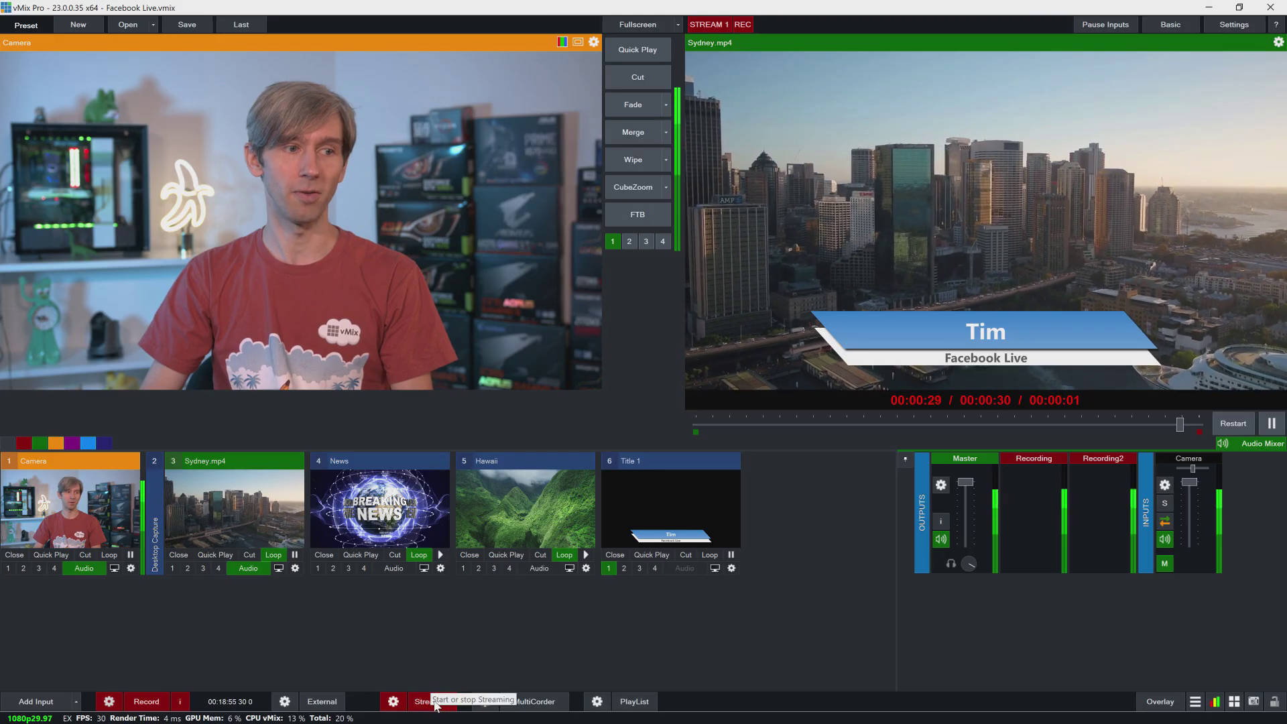
{"action": "left_click", "coordinate": [426, 702]}
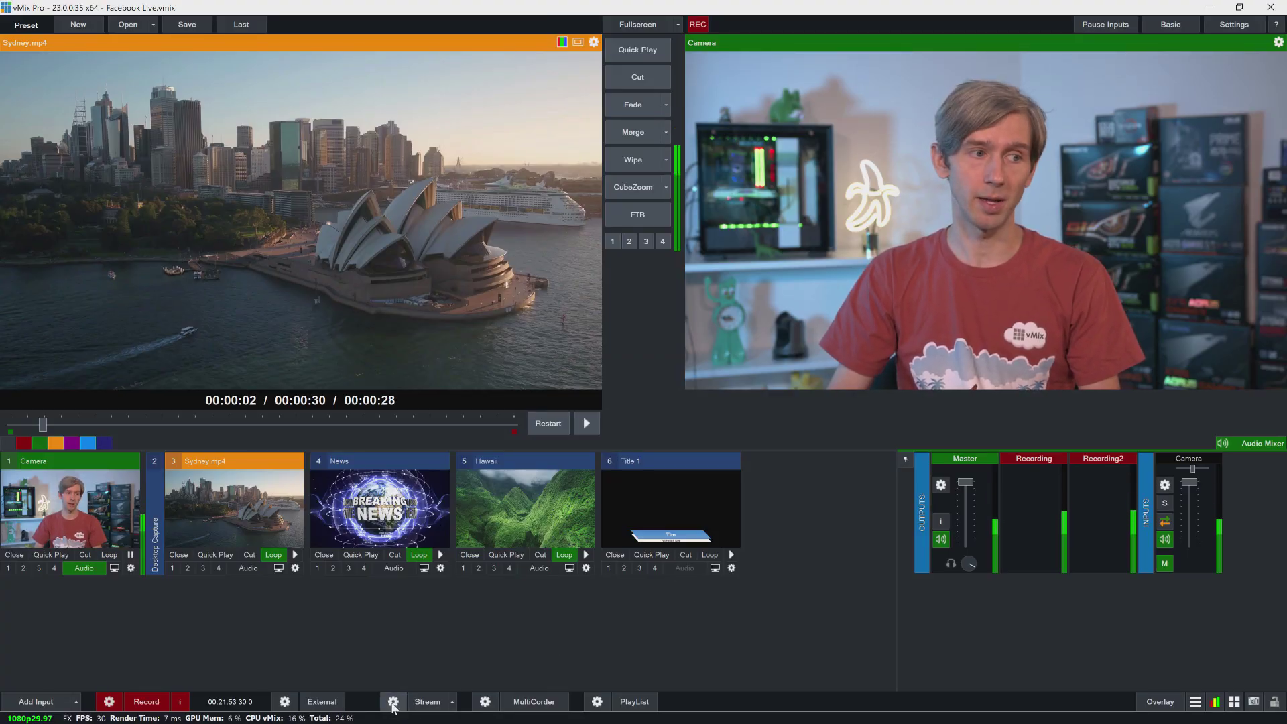
Target the Streaming Mascots Alliance group, attempt Create Stream, and open the group-apps help page.
{"action": "left_click", "coordinate": [393, 701]}
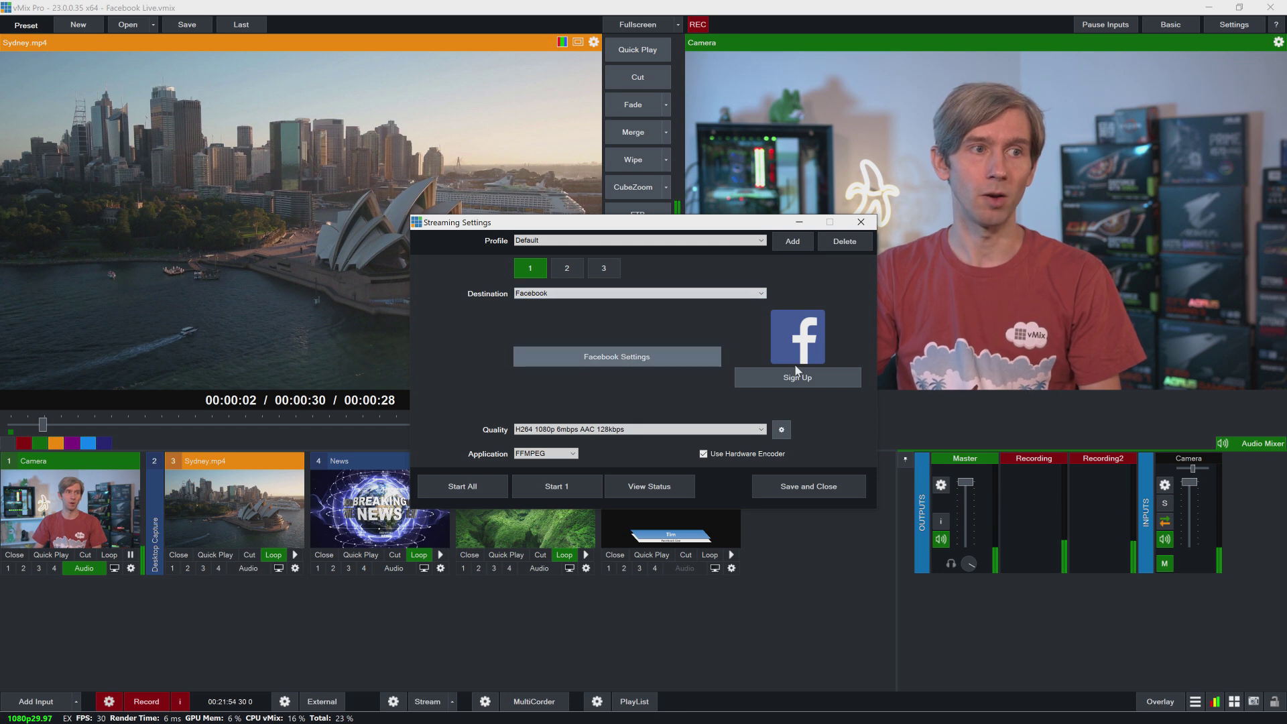
{"action": "left_click", "coordinate": [697, 355]}
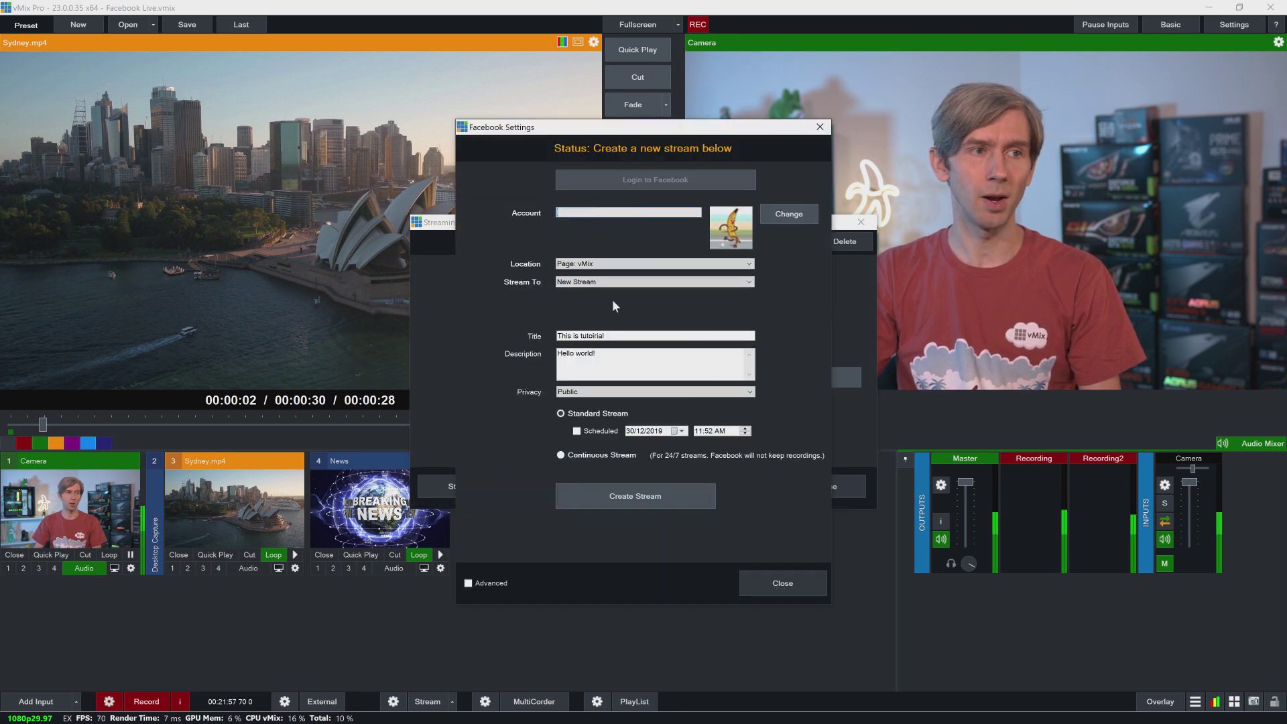
{"action": "left_click", "coordinate": [569, 264]}
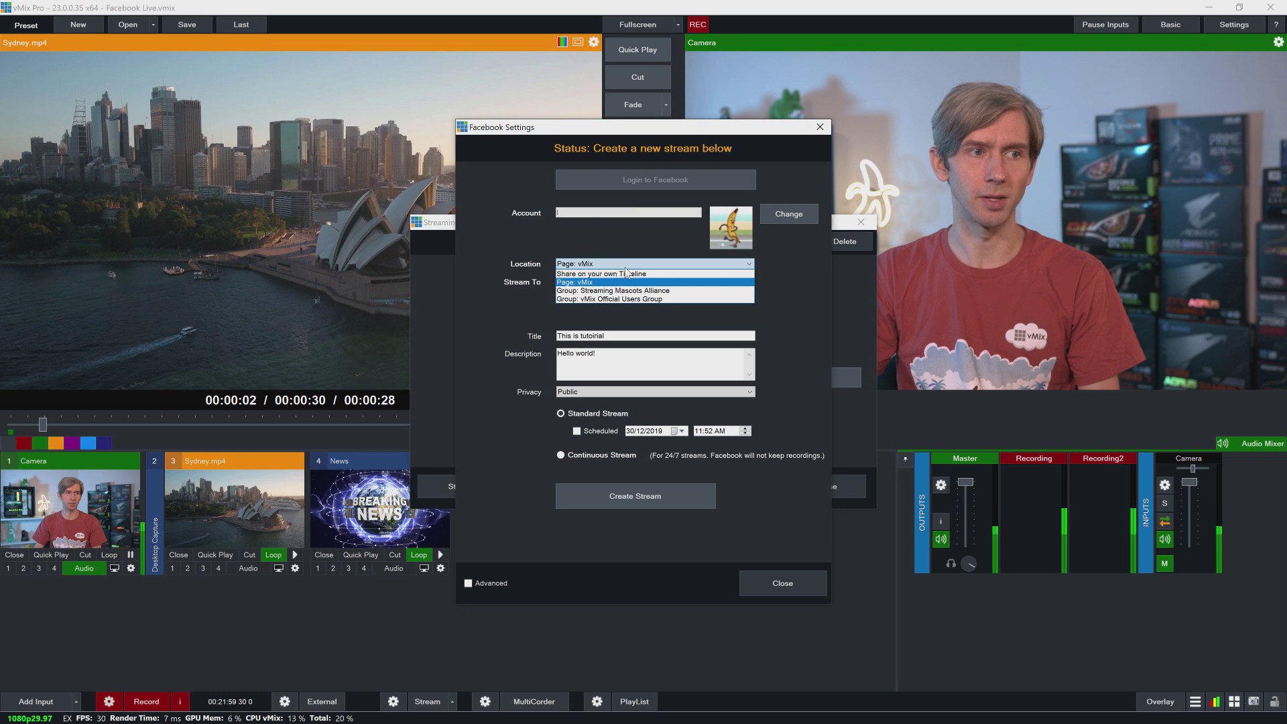
{"action": "left_click", "coordinate": [654, 290]}
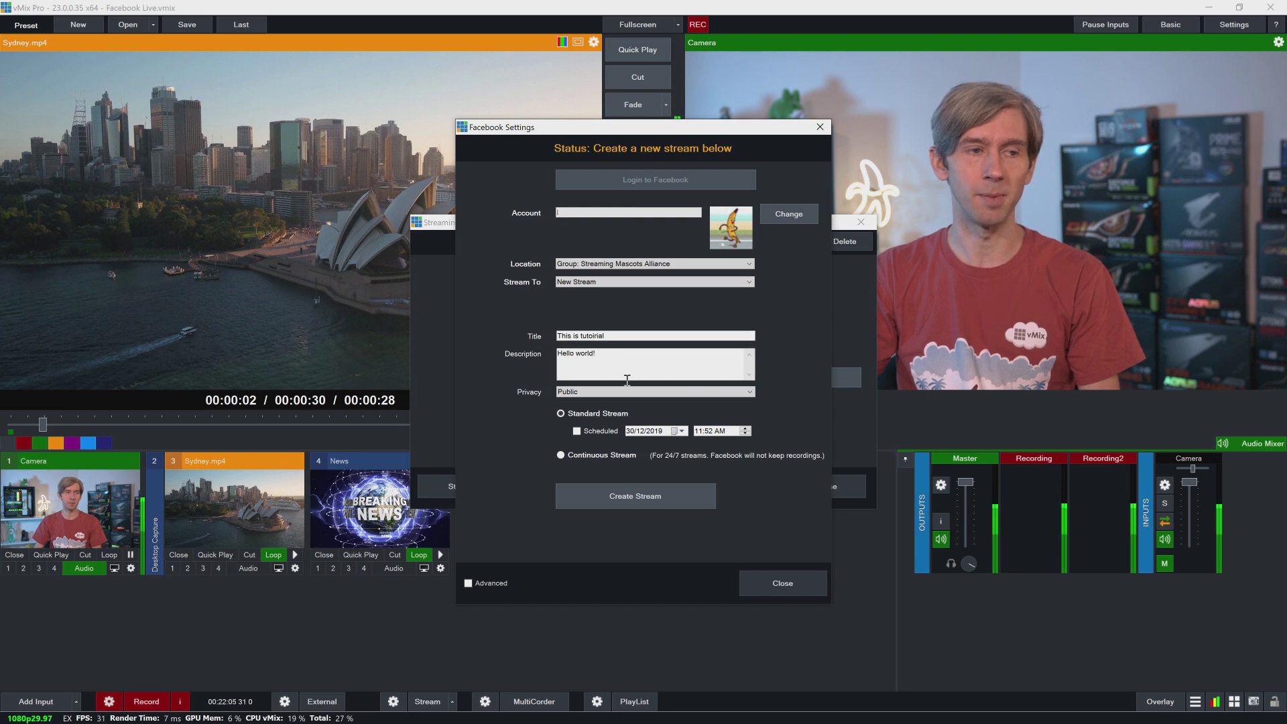
{"action": "left_click", "coordinate": [643, 496]}
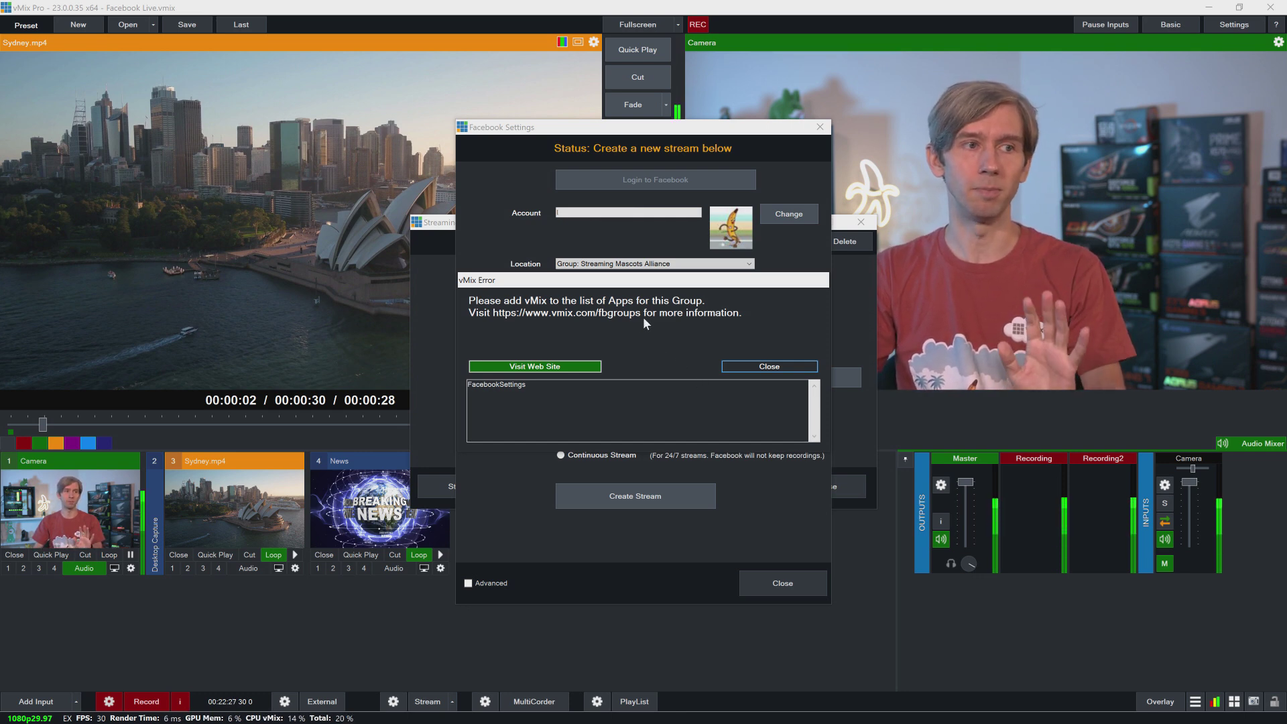
{"action": "left_click", "coordinate": [567, 367]}
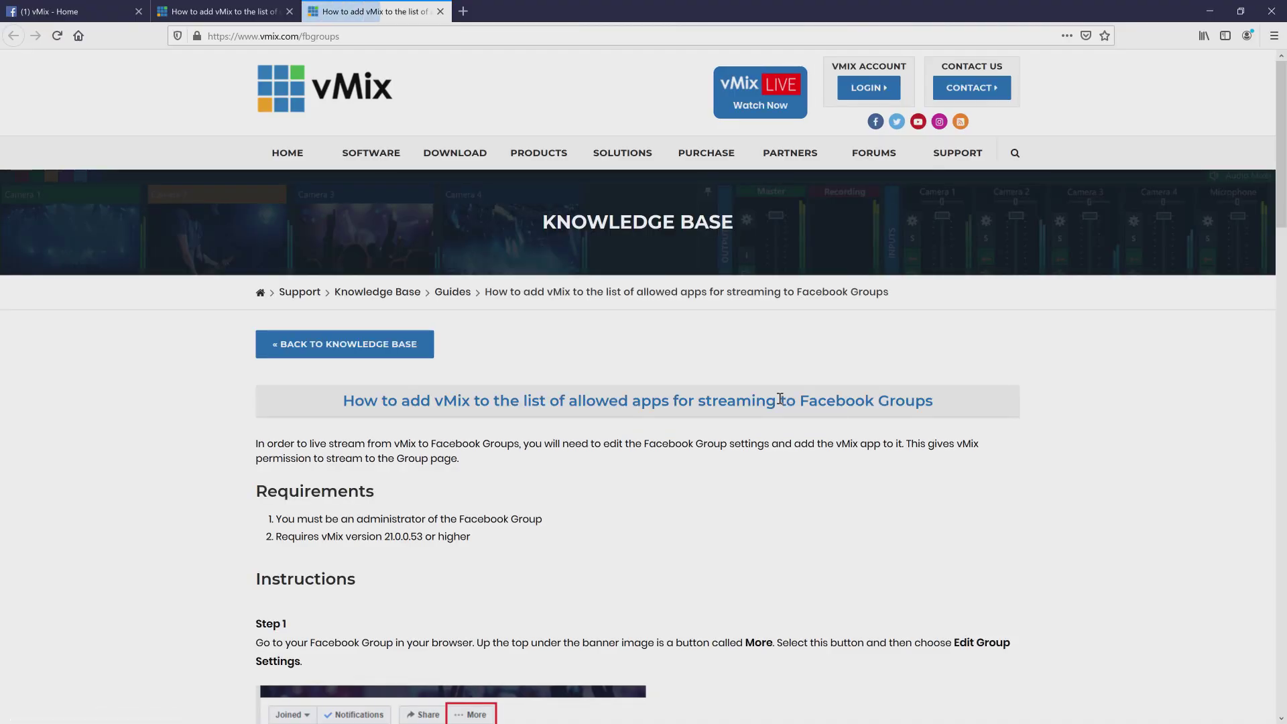
Read through the vmix.com/fbgroups steps for adding vMix to a group's apps.
{"action": "scroll", "coordinate": [779, 396], "scroll_direction": "down", "scroll_amount": 2}
{"action": "scroll", "coordinate": [814, 391], "scroll_direction": "down", "scroll_amount": 5}
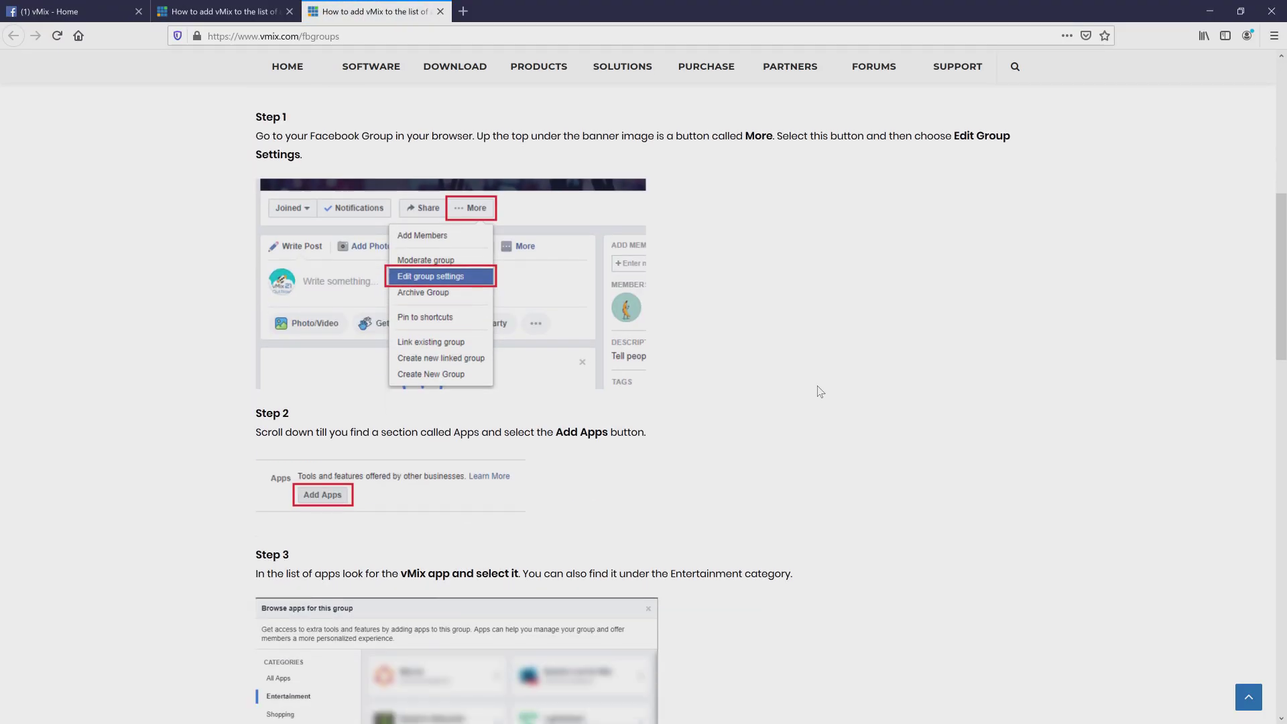
{"action": "scroll", "coordinate": [824, 392], "scroll_direction": "up", "scroll_amount": 7}
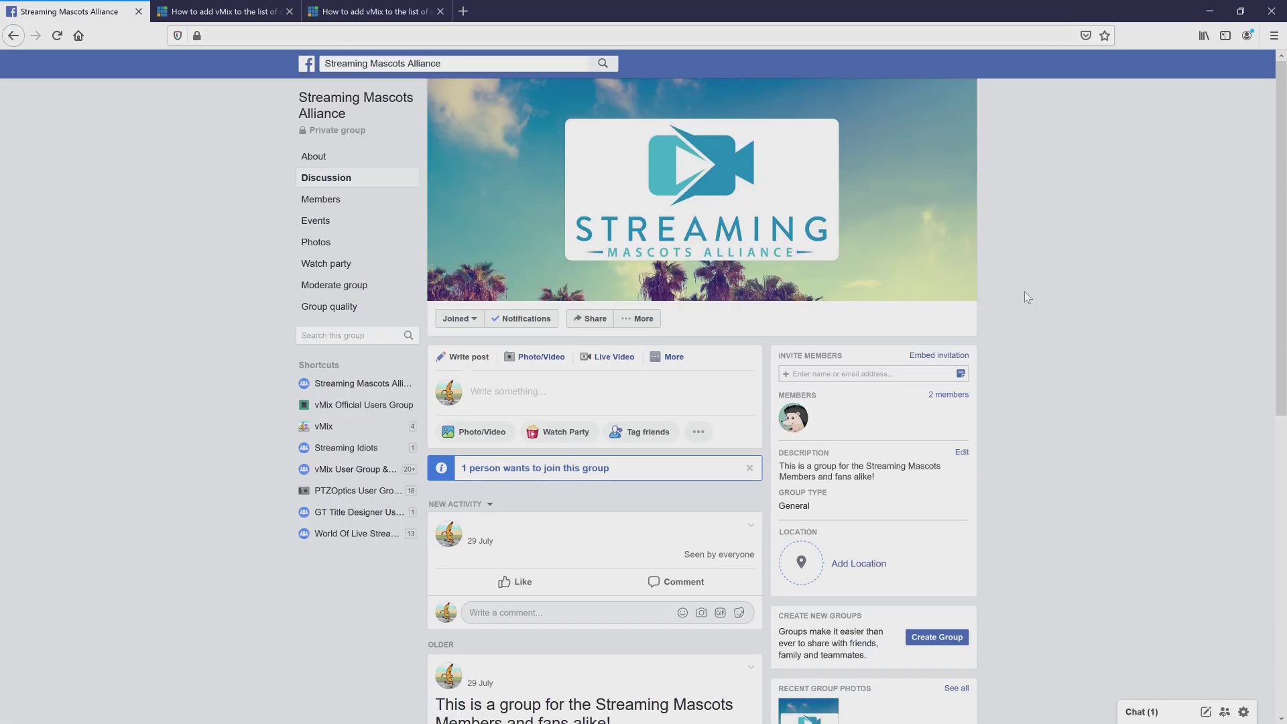
In the group's settings, search apps for 'vmi' and add vMix to Streaming Mascots Alliance.
{"action": "left_click", "coordinate": [640, 321]}
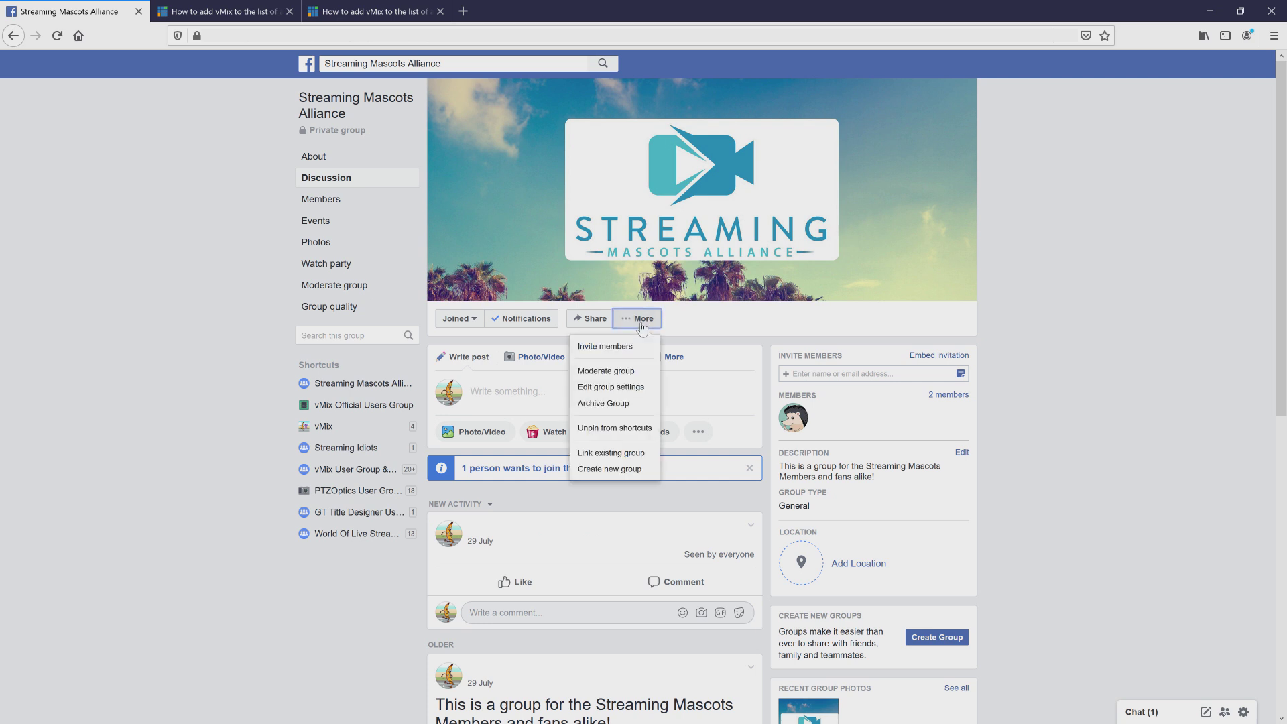
{"action": "left_click", "coordinate": [620, 389]}
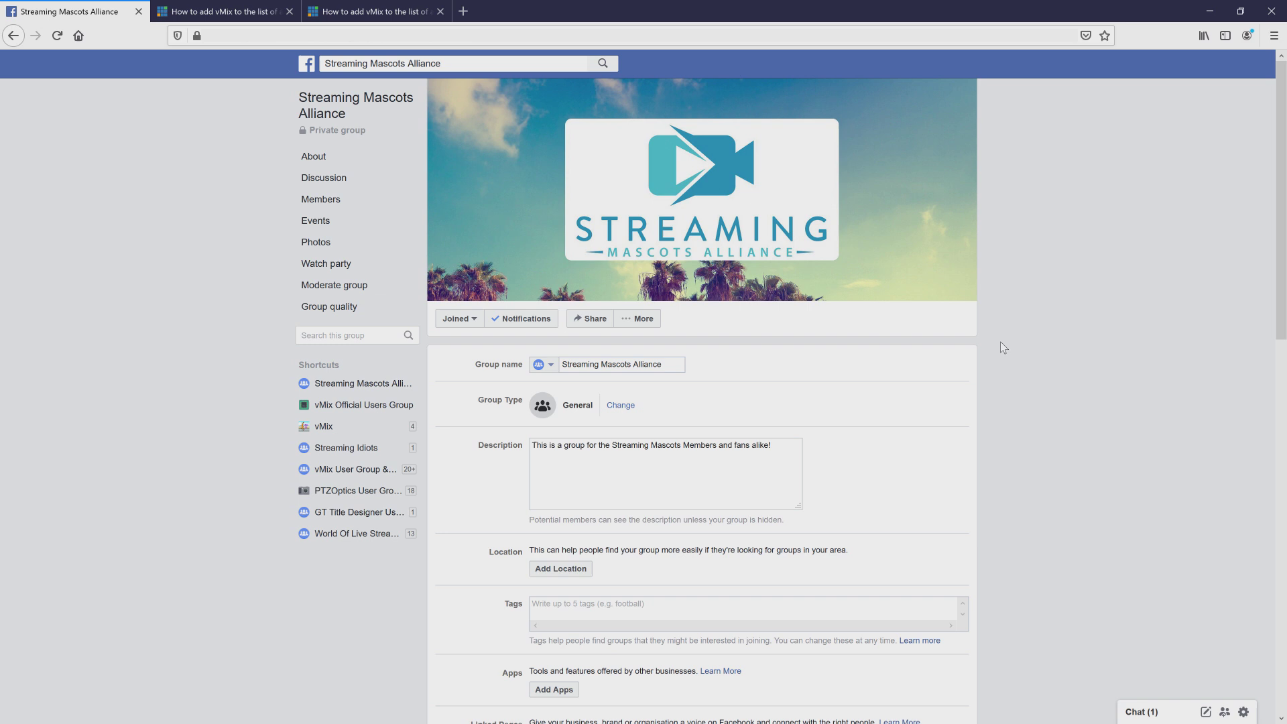
{"action": "scroll", "coordinate": [1001, 345], "scroll_direction": "down", "scroll_amount": 5}
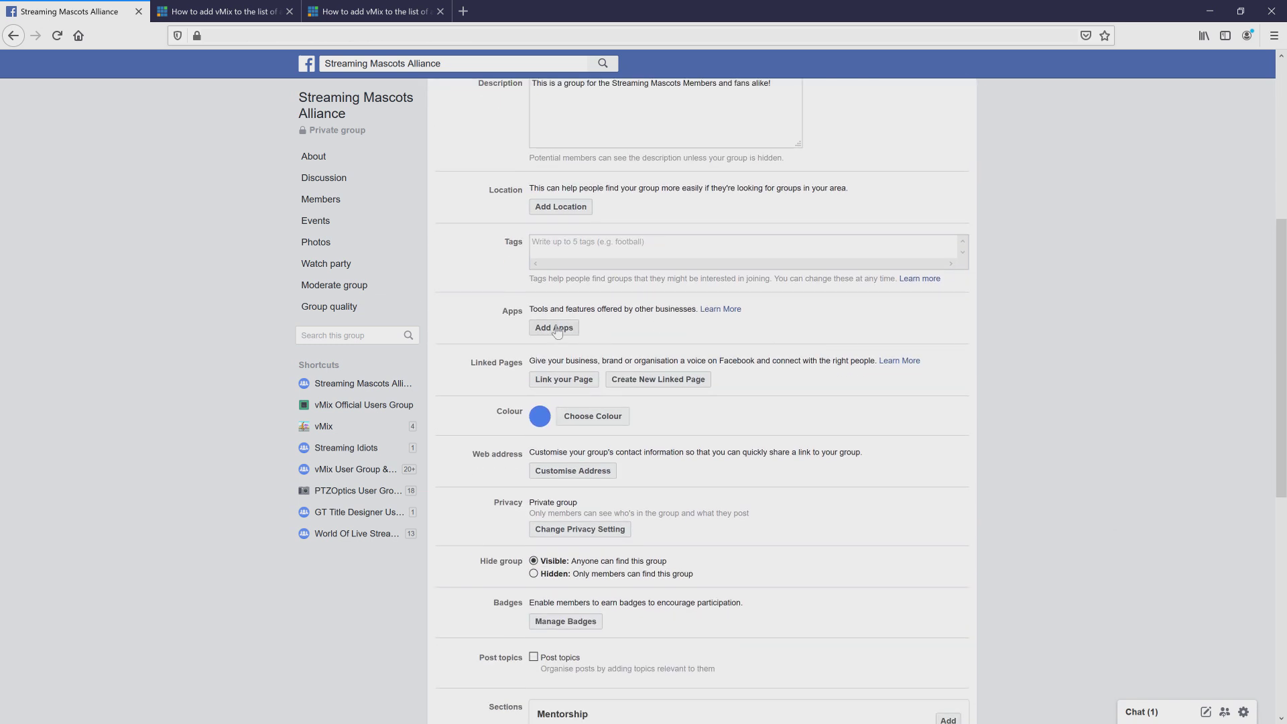
{"action": "left_click", "coordinate": [554, 328]}
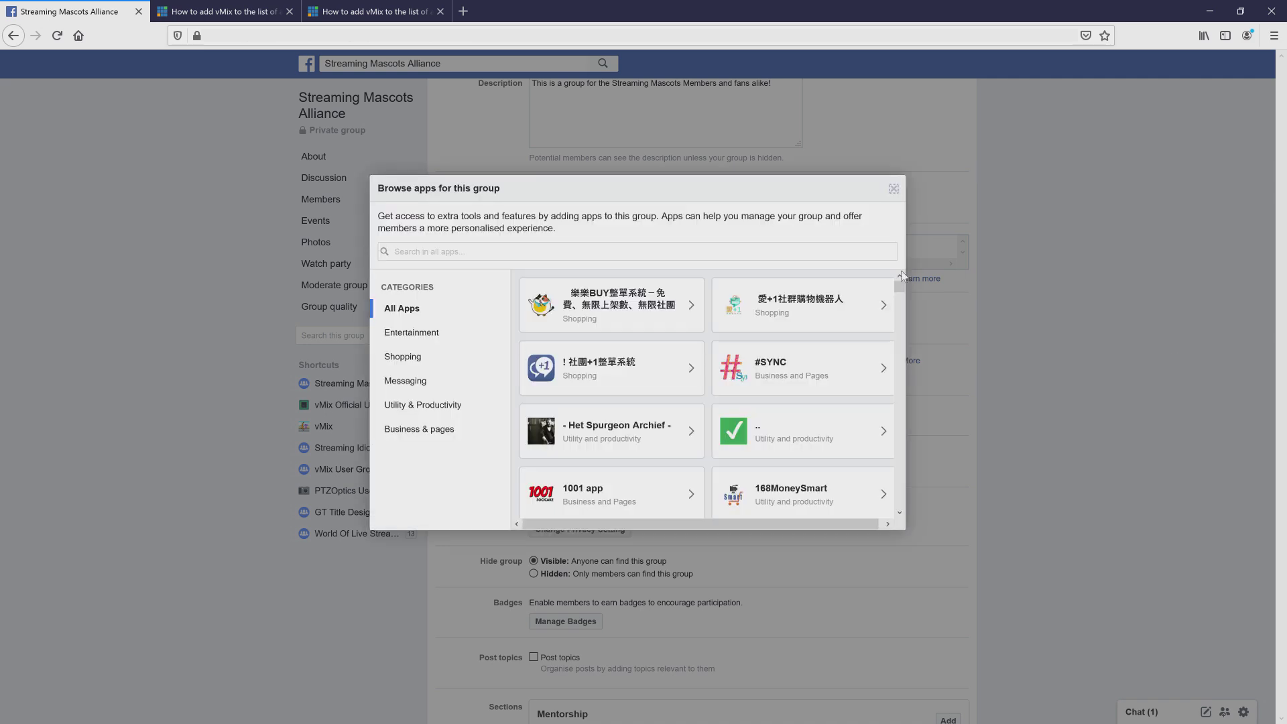
{"action": "left_click", "coordinate": [678, 251]}
{"action": "type", "text": "vmix"}
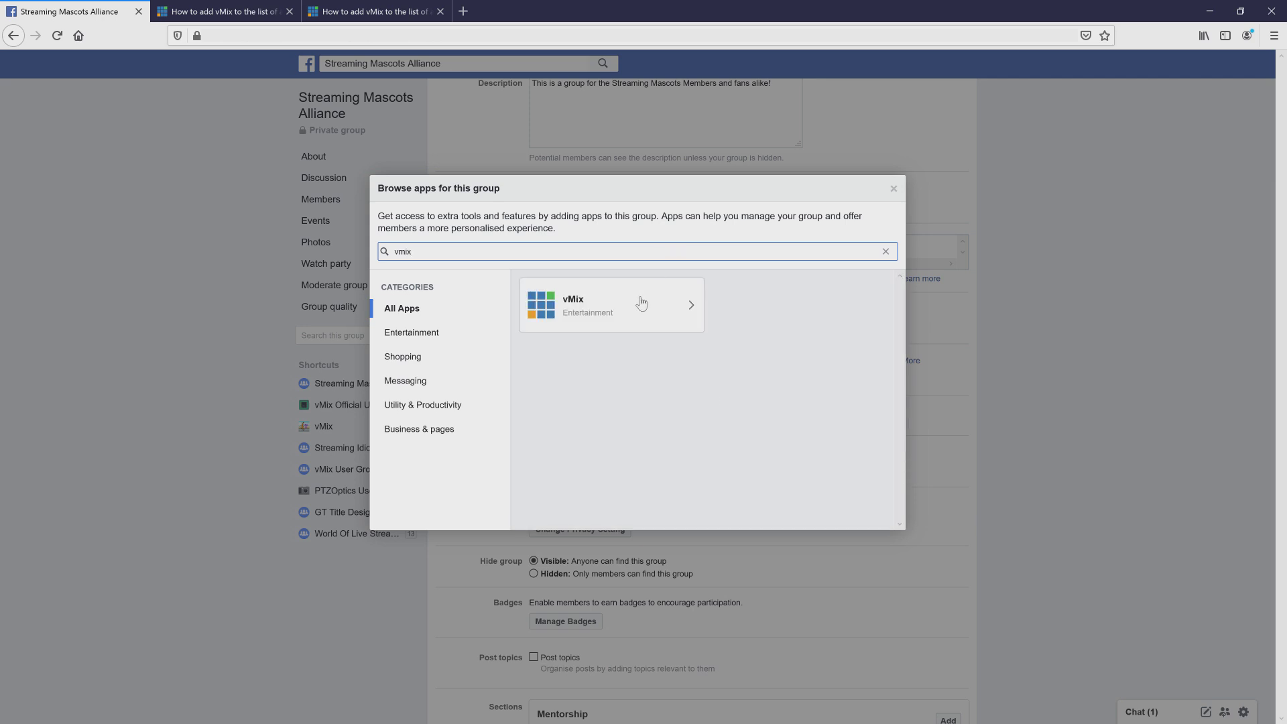
{"action": "left_click", "coordinate": [641, 303]}
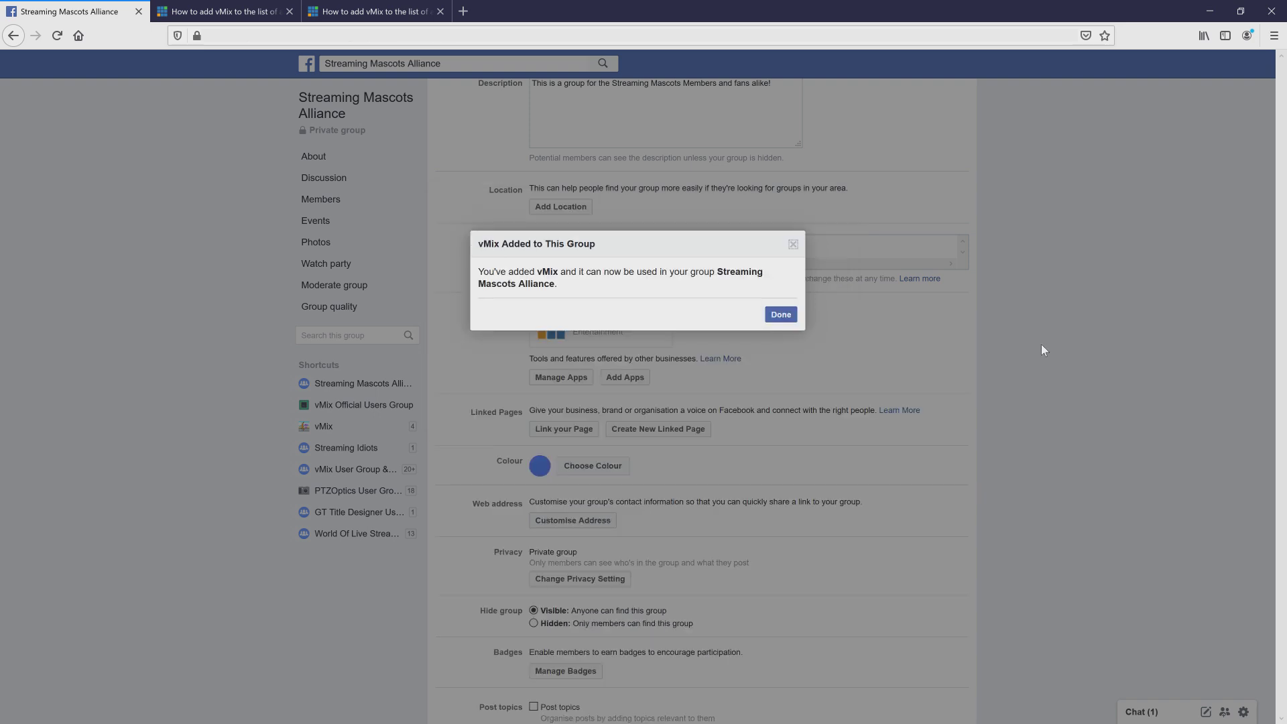
{"action": "left_click", "coordinate": [781, 316]}
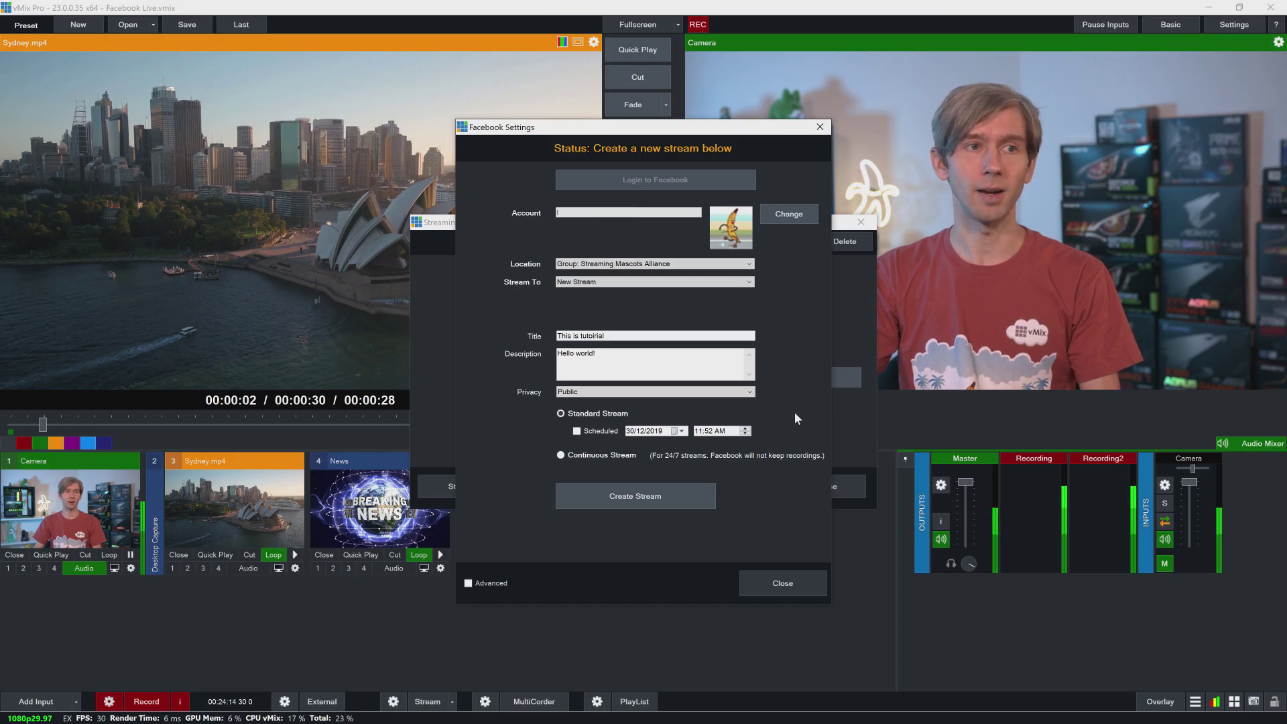
Create the 'This is tutorial' stream on the group until it shows Ready to stream.
{"action": "left_click", "coordinate": [659, 495]}
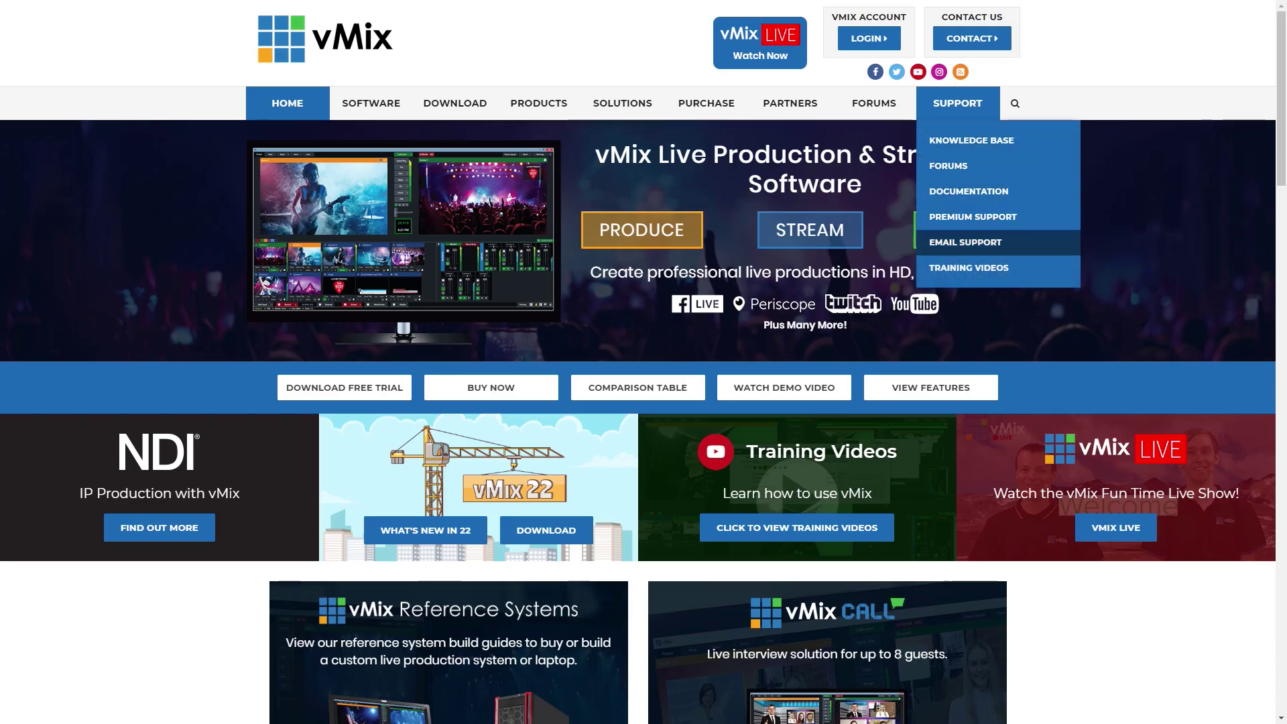
Open the Email Support contact page on the vMix website.
{"action": "left_click", "coordinate": [965, 242]}
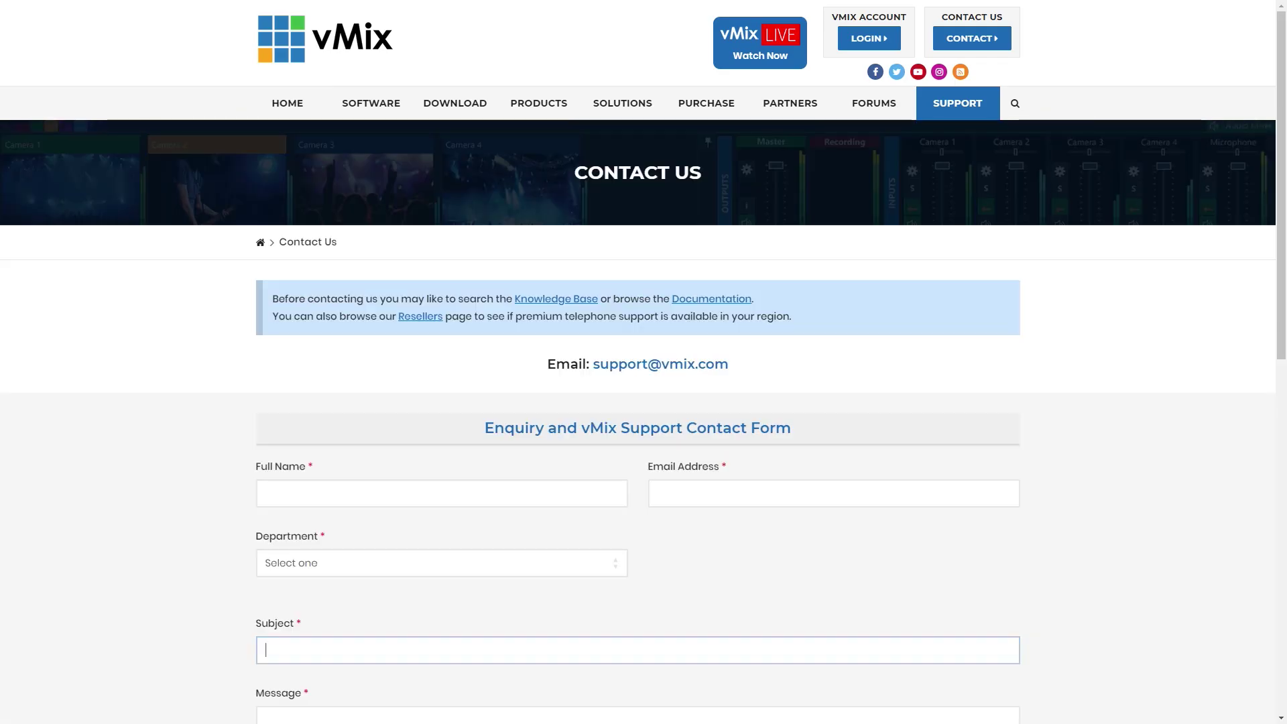